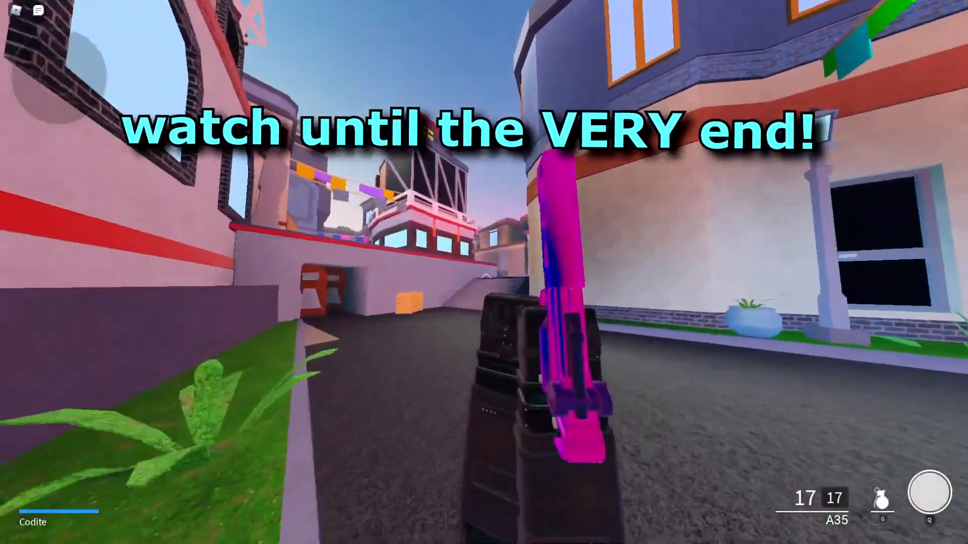
key(w)
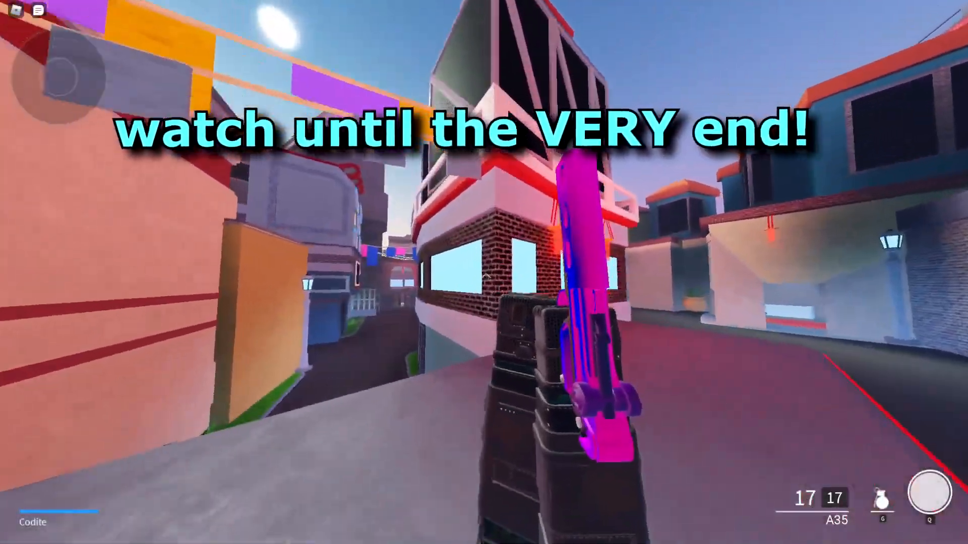
key(w)
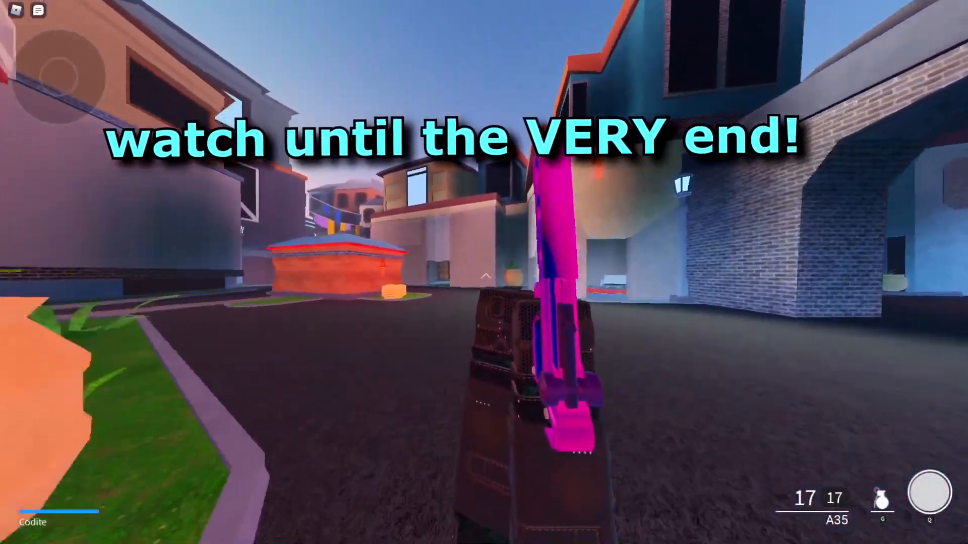
key(w)
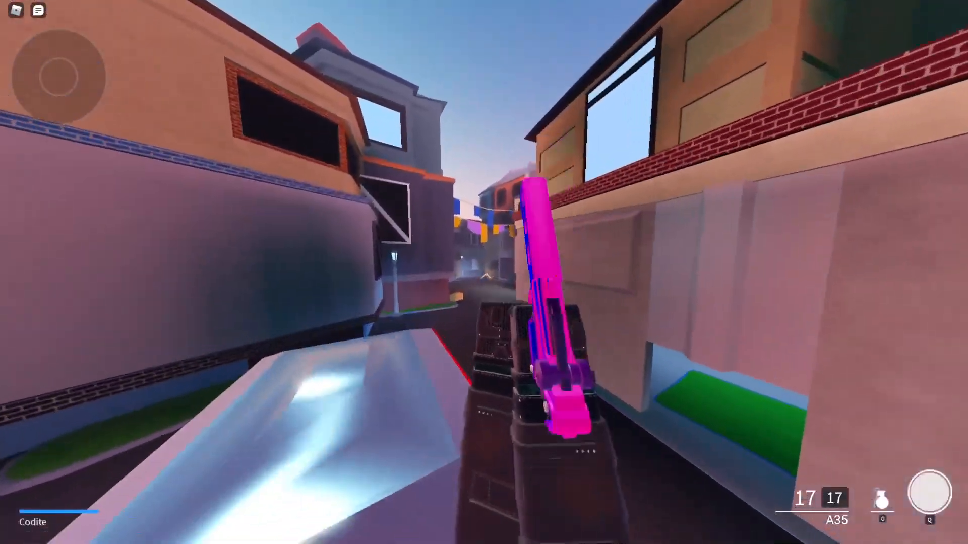
right_click(484, 273)
click(484, 273)
click(484, 272)
click(484, 273)
click(484, 273)
click(484, 272)
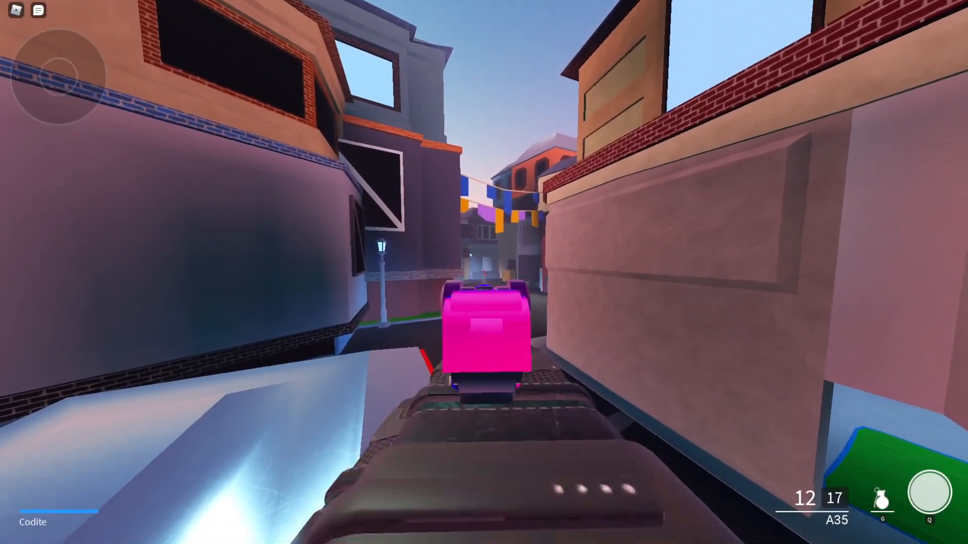
click(484, 272)
key(r)
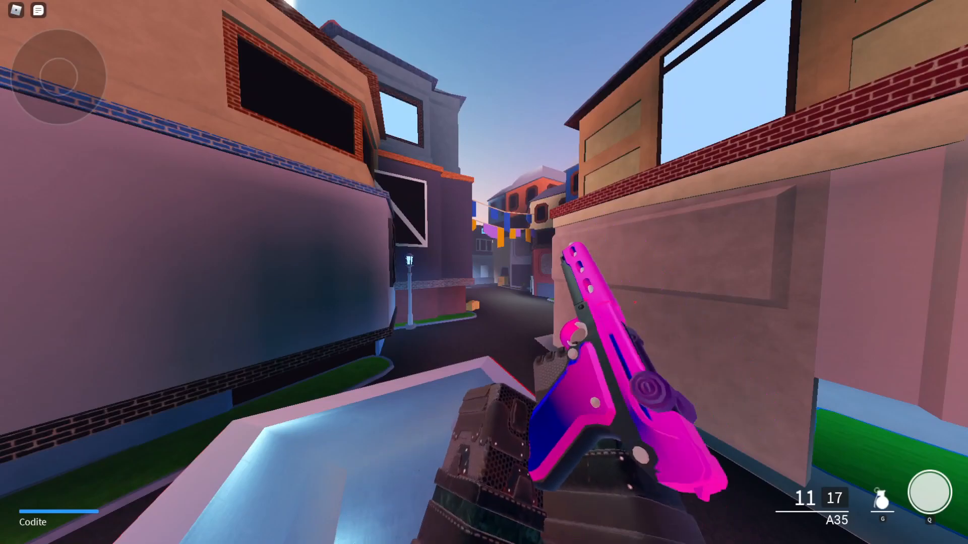
key(w)
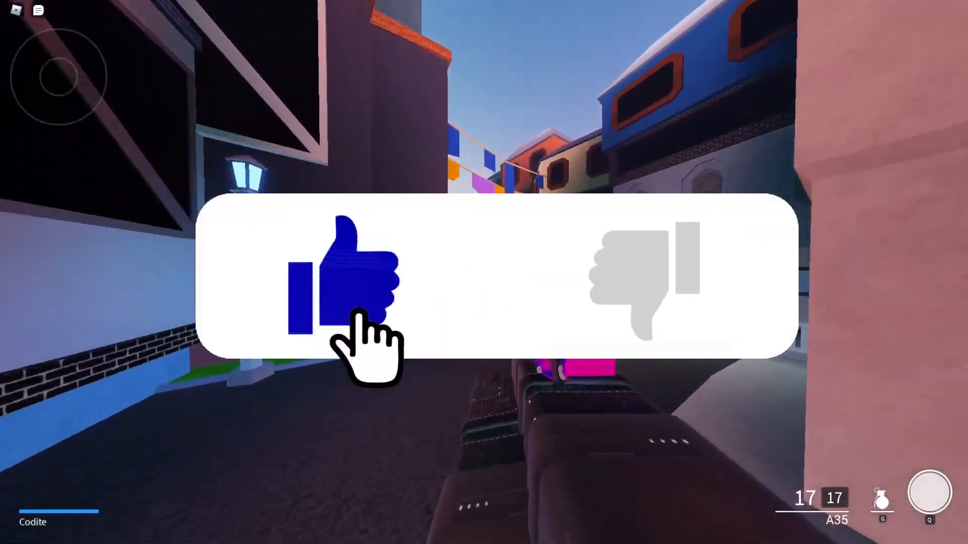
click(484, 272)
click(484, 272)
click(484, 272)
click(484, 273)
click(484, 272)
click(484, 273)
click(484, 272)
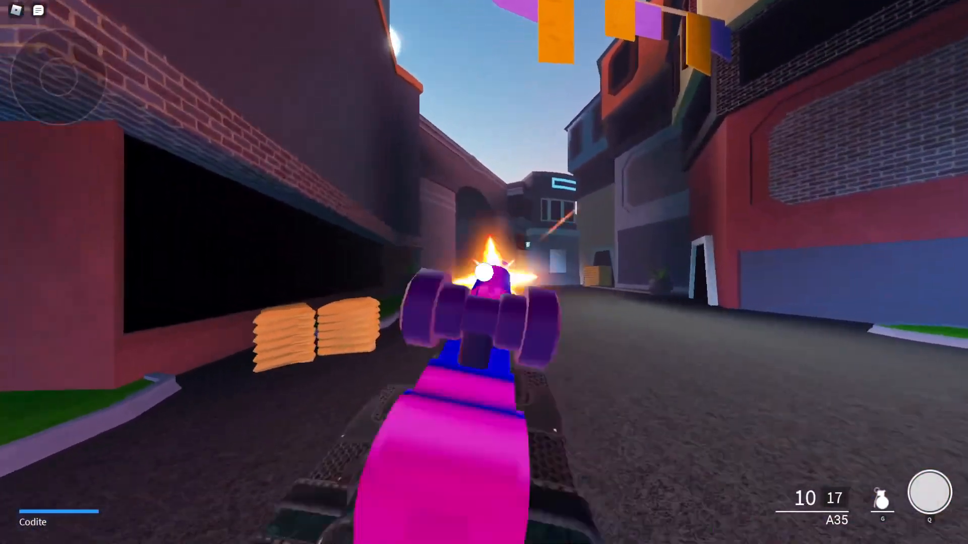
key(w)
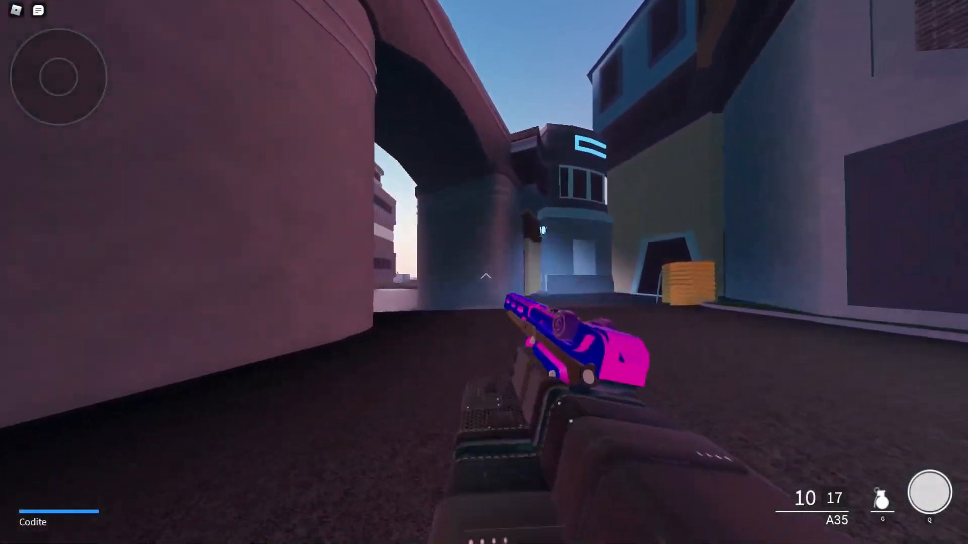
key(w)
key(r)
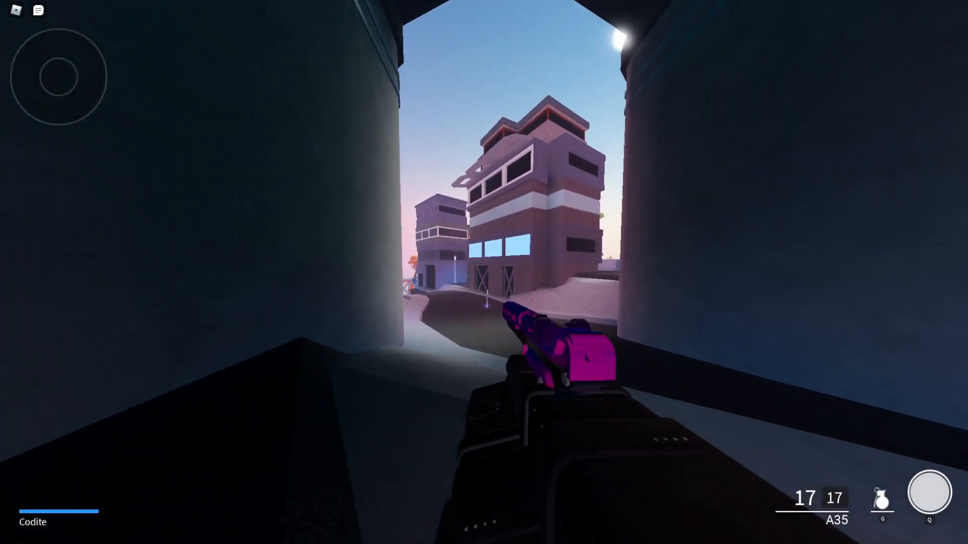
key(w)
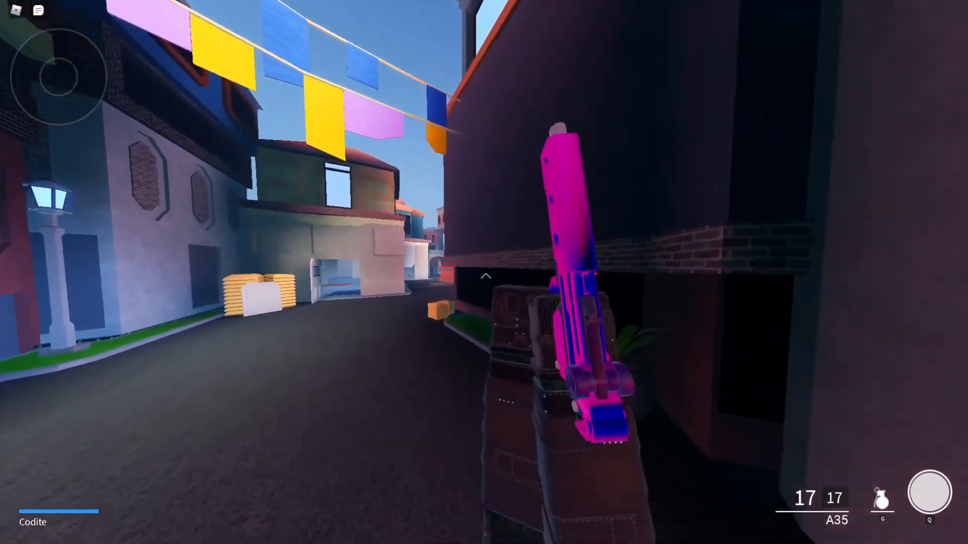
key(w)
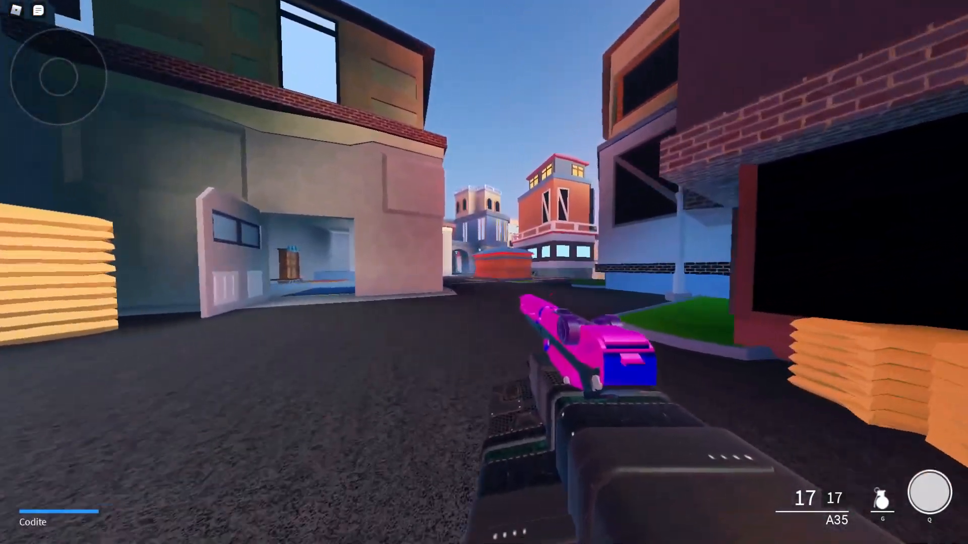
key(w)
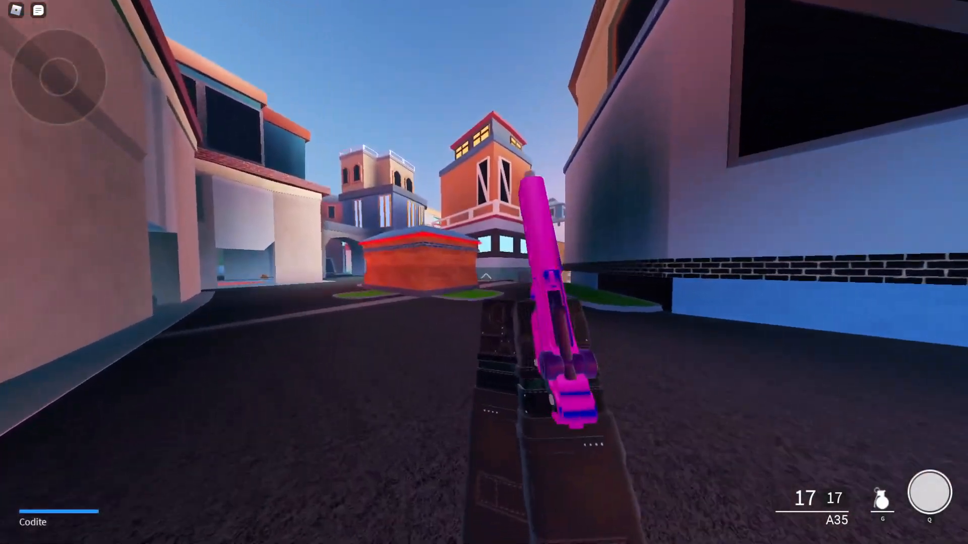
key(w)
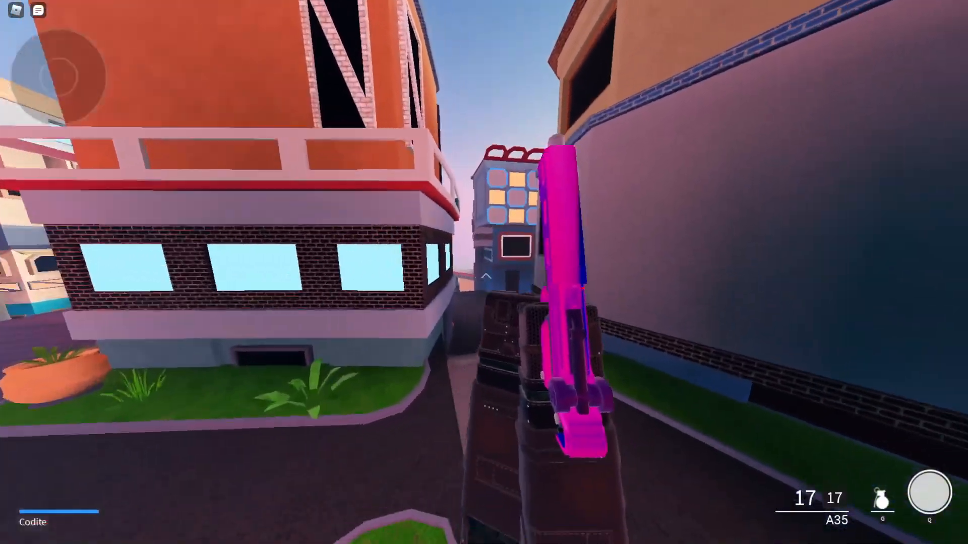
key(w)
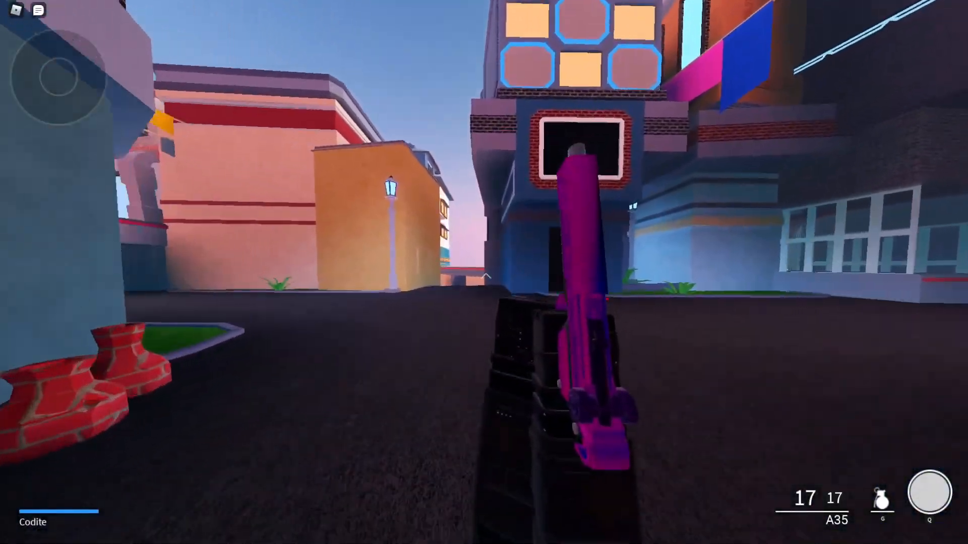
key(w)
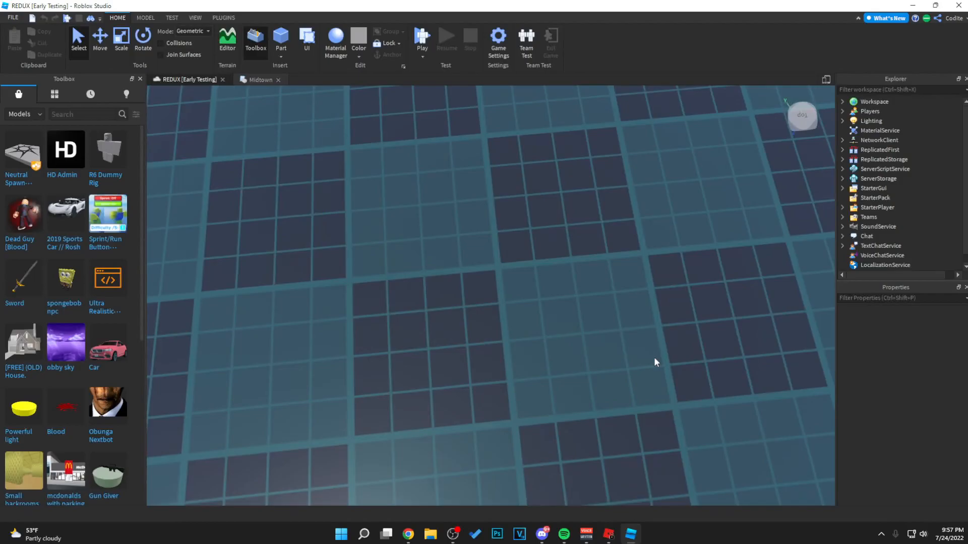
Examine the unpainted grey A35 pistol model from the side at several angles and distances.
right_drag(655, 359, 654, 358)
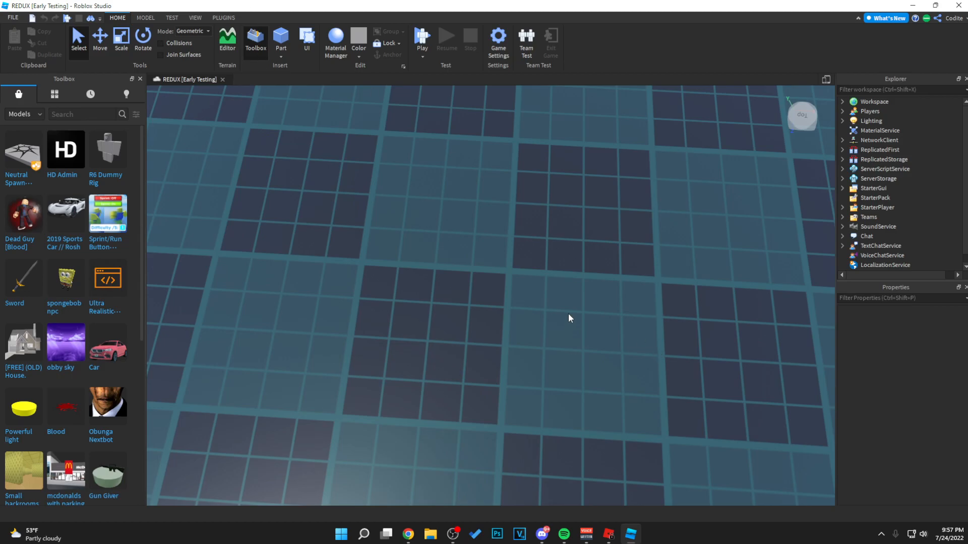
right_drag(575, 328, 575, 329)
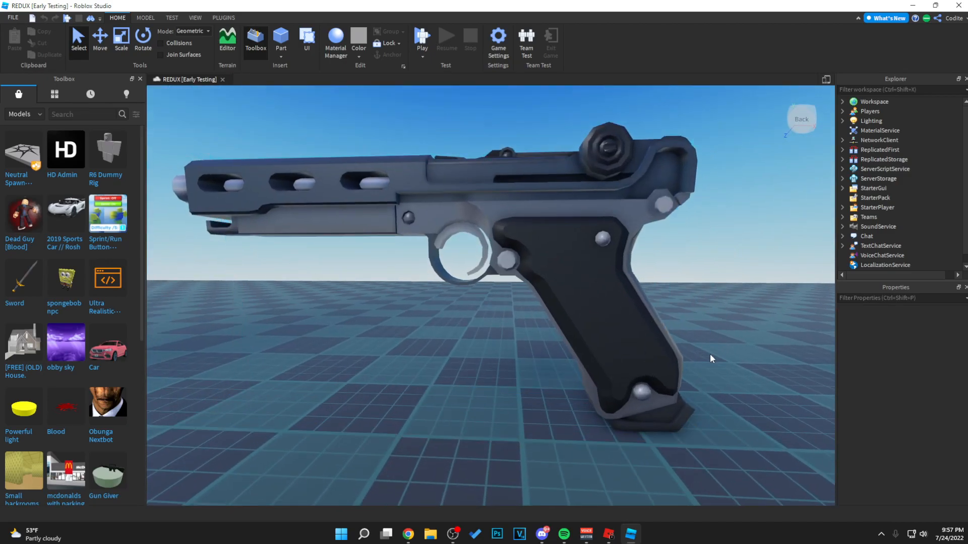
key(s)
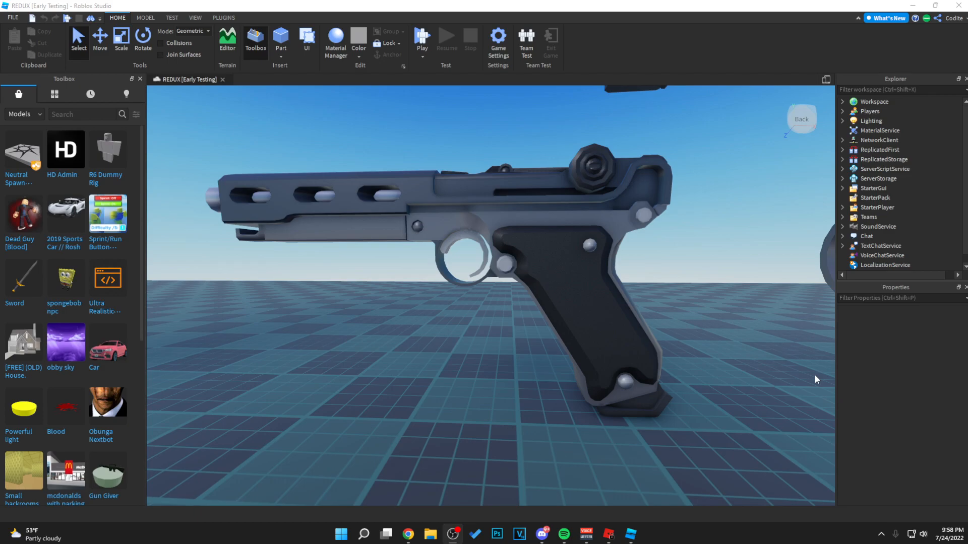
scroll(792, 356, up, 5)
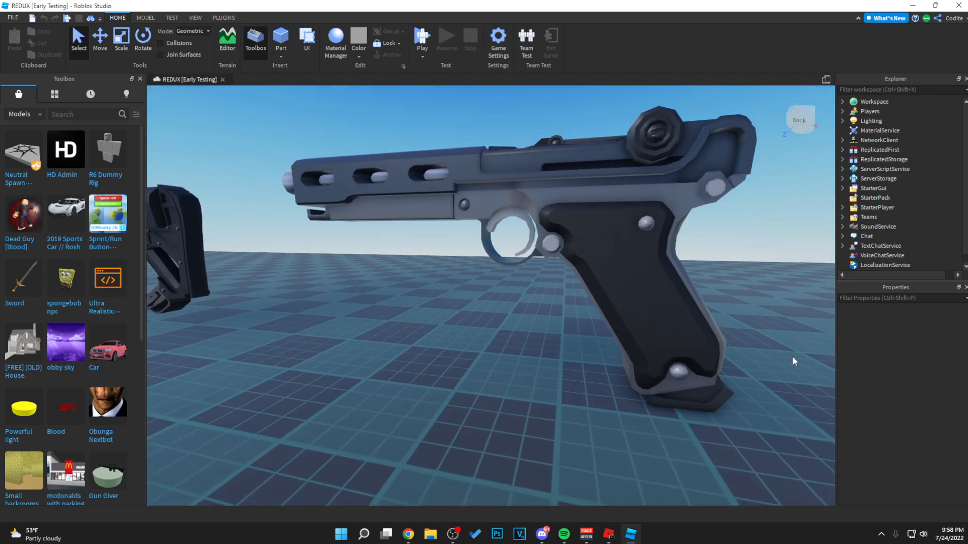
right_drag(791, 356, 792, 356)
scroll(680, 344, up, 3)
right_drag(680, 346, 680, 345)
click(675, 427)
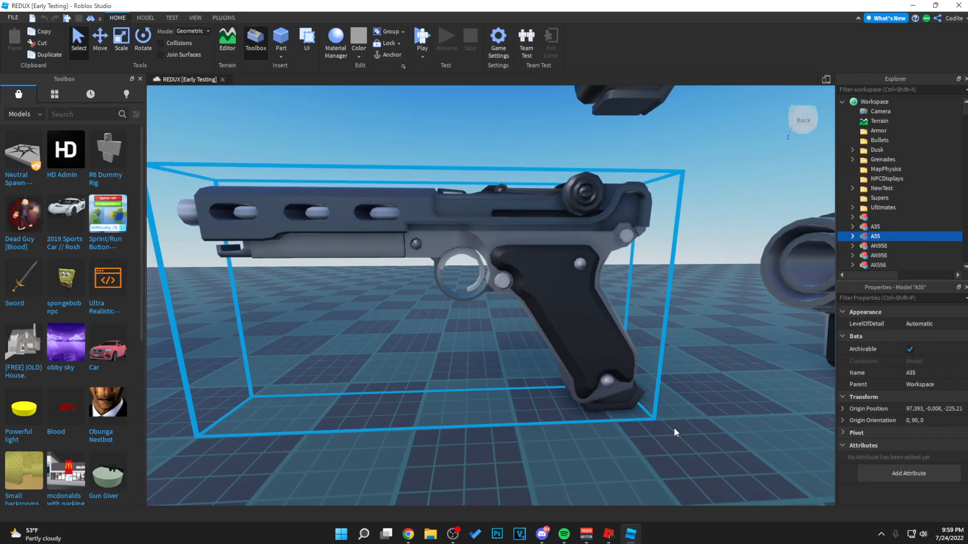
click(684, 429)
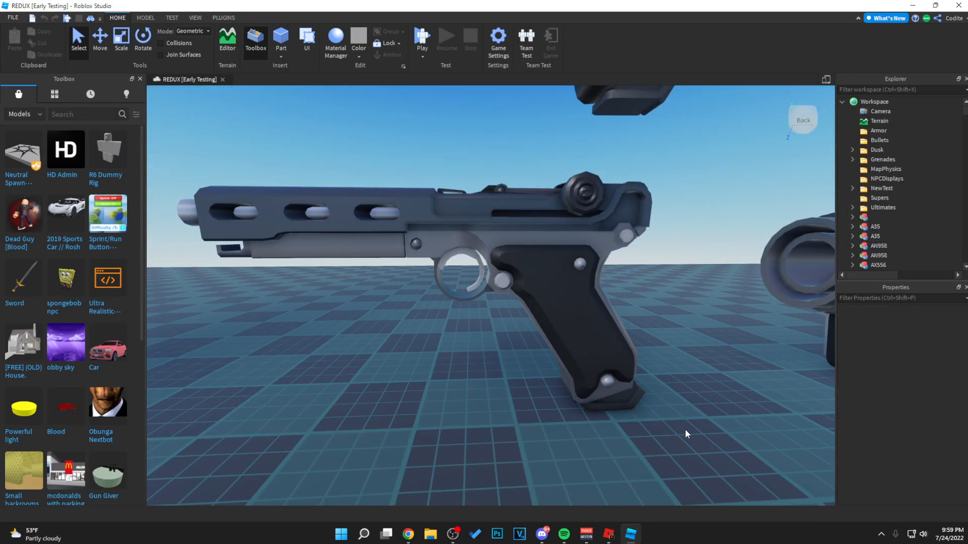
key(a)
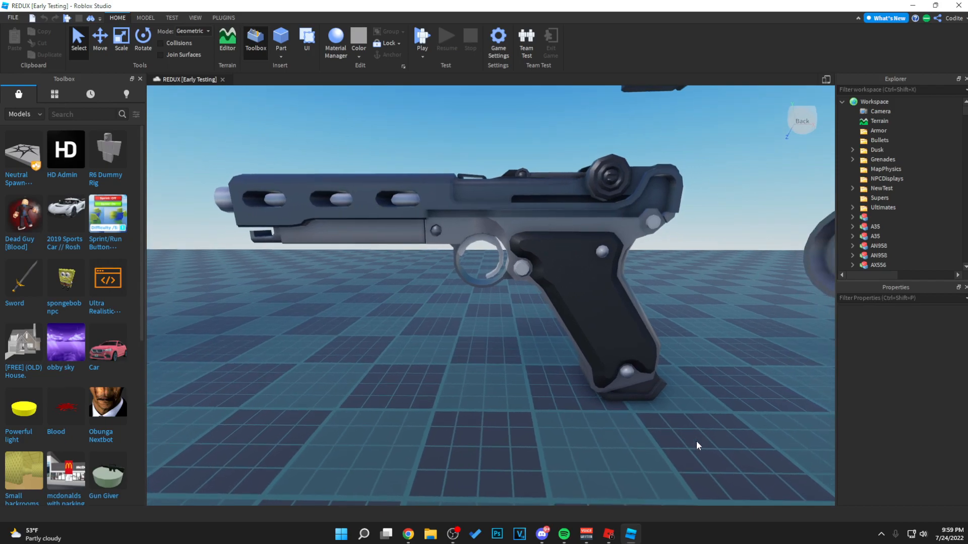
scroll(697, 440, up, 3)
scroll(696, 441, down, 3)
scroll(697, 441, up, 4)
click(697, 441)
scroll(696, 440, down, 3)
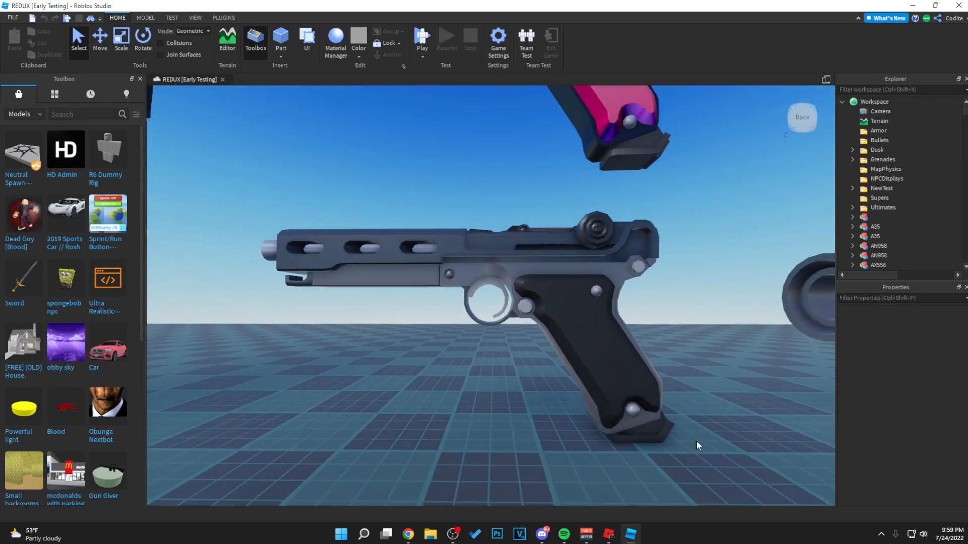
scroll(696, 441, up, 3)
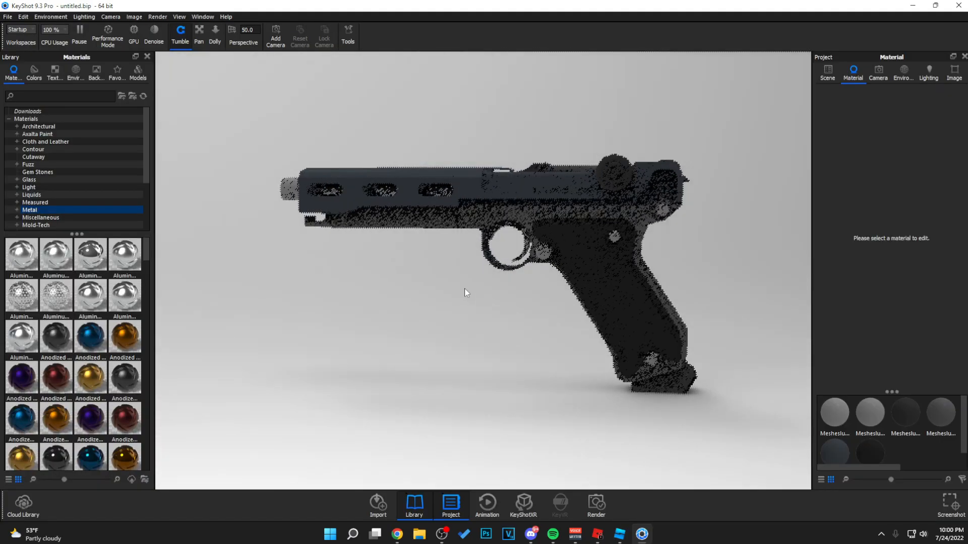
Apply the dark grey anodized metal material to the pistol's frame below the slide.
drag(456, 293, 495, 267)
scroll(496, 267, up, 3)
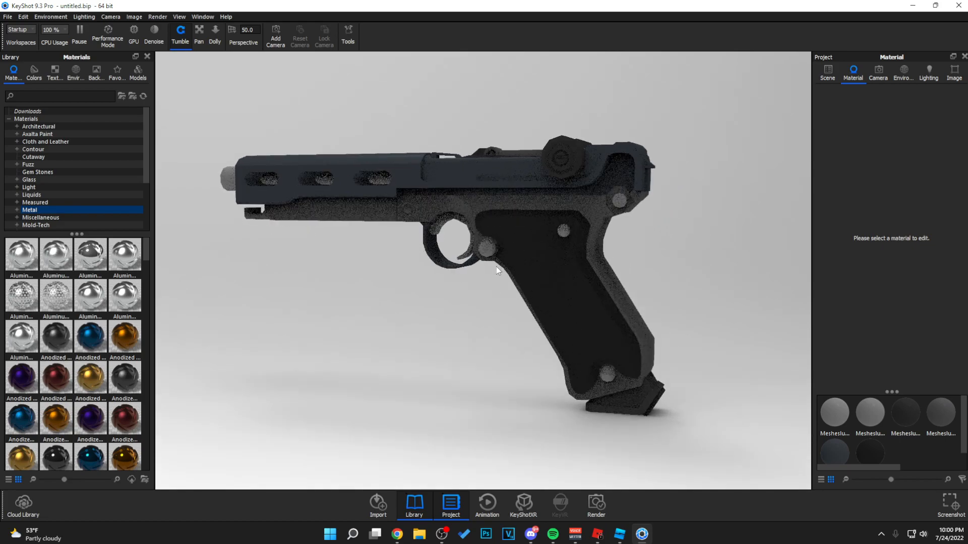
drag(412, 304, 443, 296)
drag(54, 341, 364, 212)
Light the scene with the Basic 4K environment and check the pistol under it.
click(75, 71)
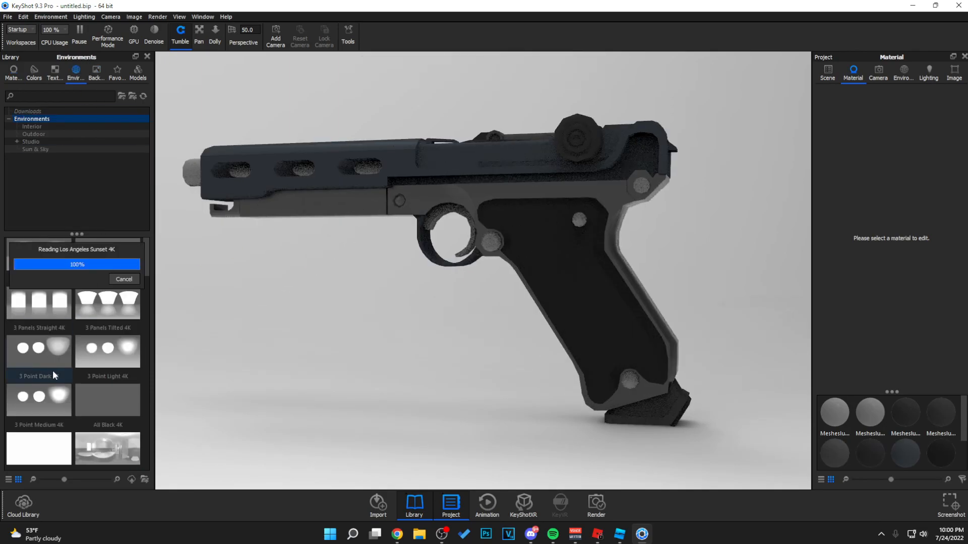
click(107, 267)
double_click(107, 268)
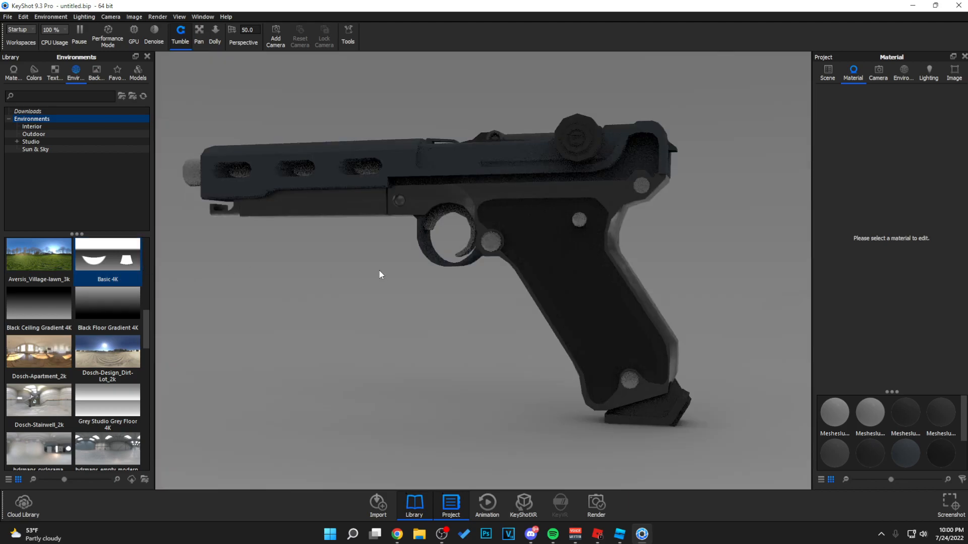
drag(354, 293, 420, 274)
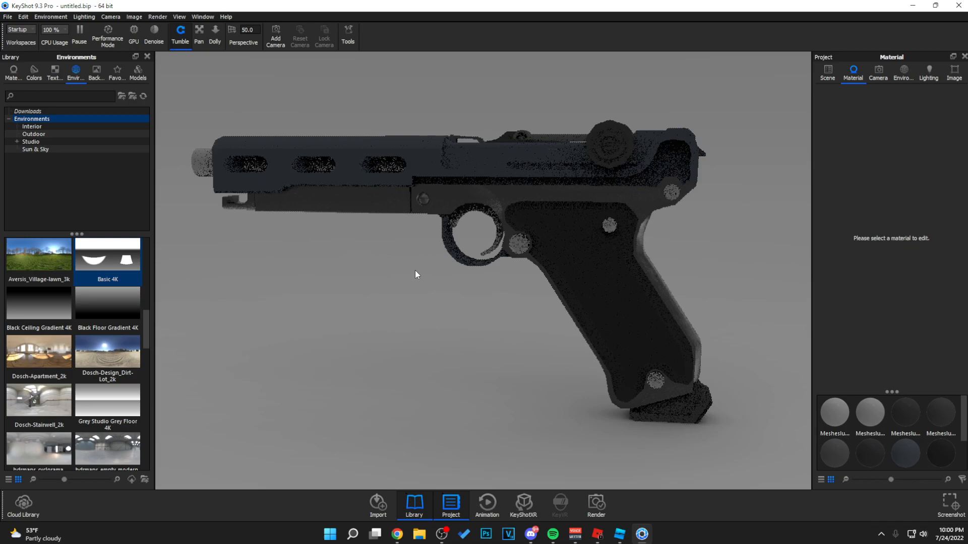
Apply an aluminum material from the Metal category to the pistol's frame.
click(13, 74)
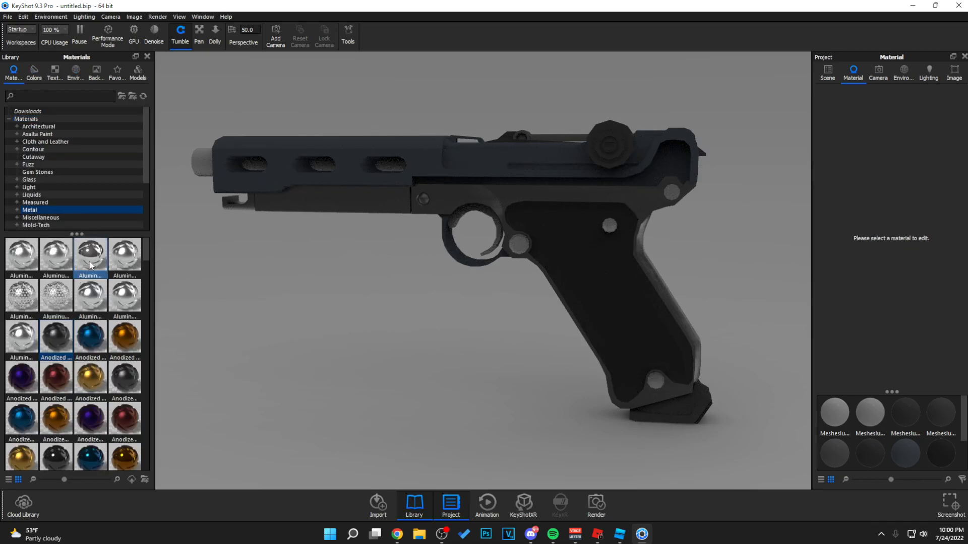
drag(91, 265, 619, 198)
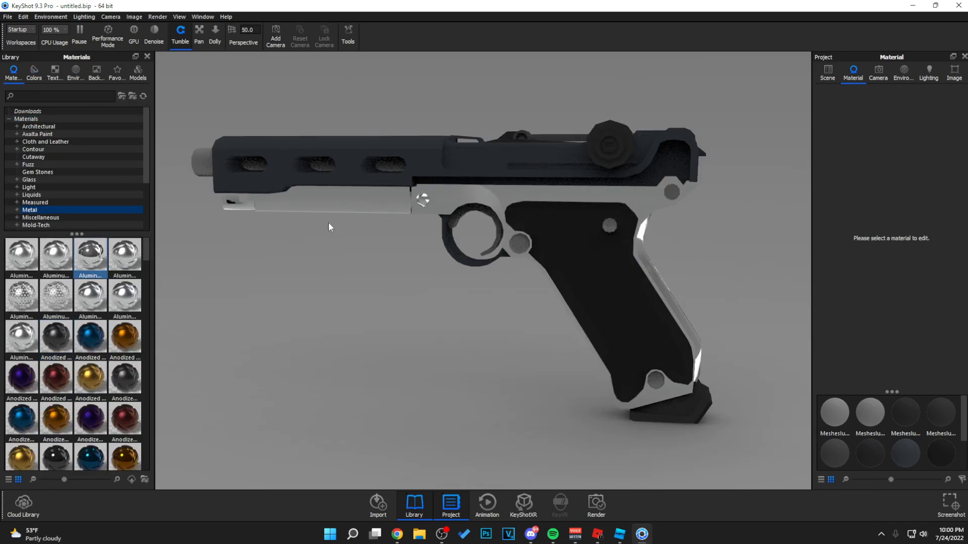
Apply the black brushed metal material to the pistol's slide and upper receiver.
scroll(96, 358, down, 3)
scroll(95, 358, down, 8)
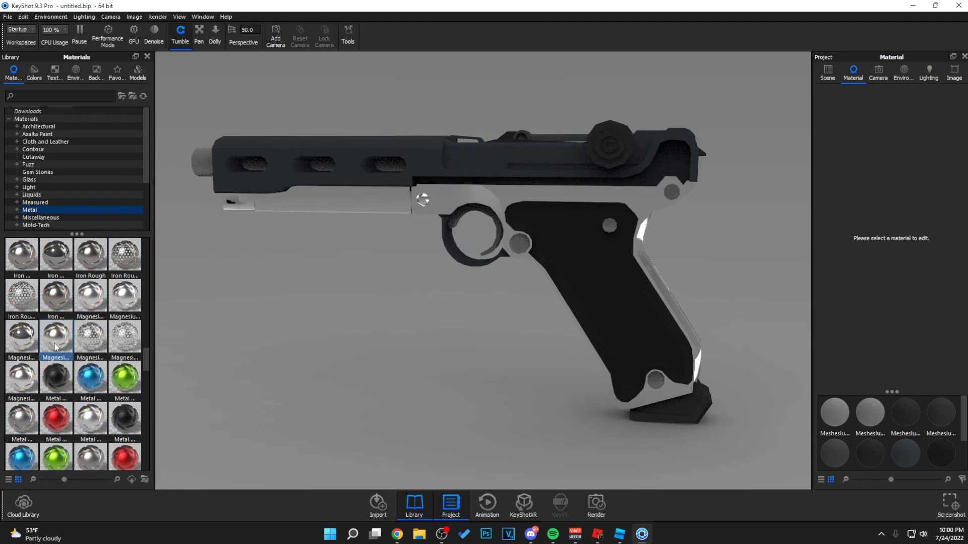
drag(59, 383, 471, 160)
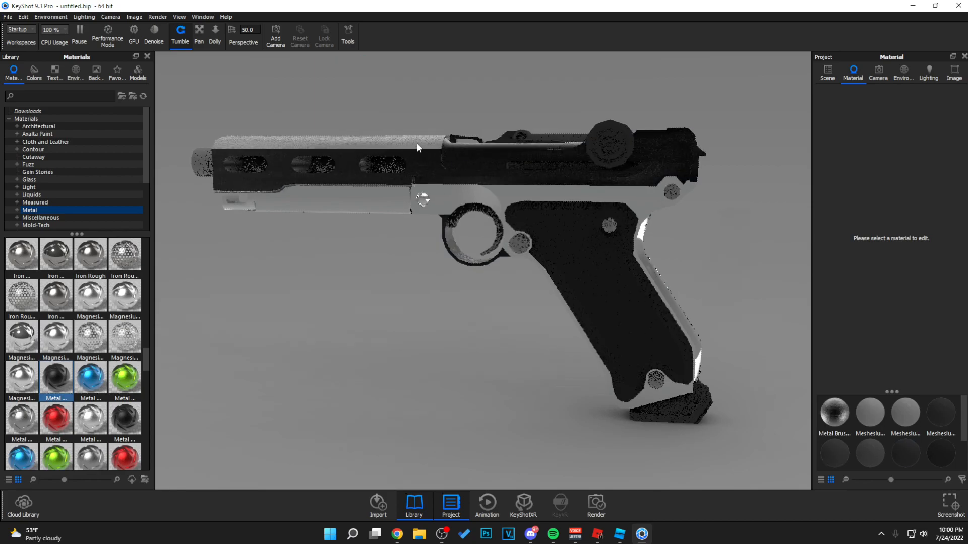
drag(125, 419, 607, 198)
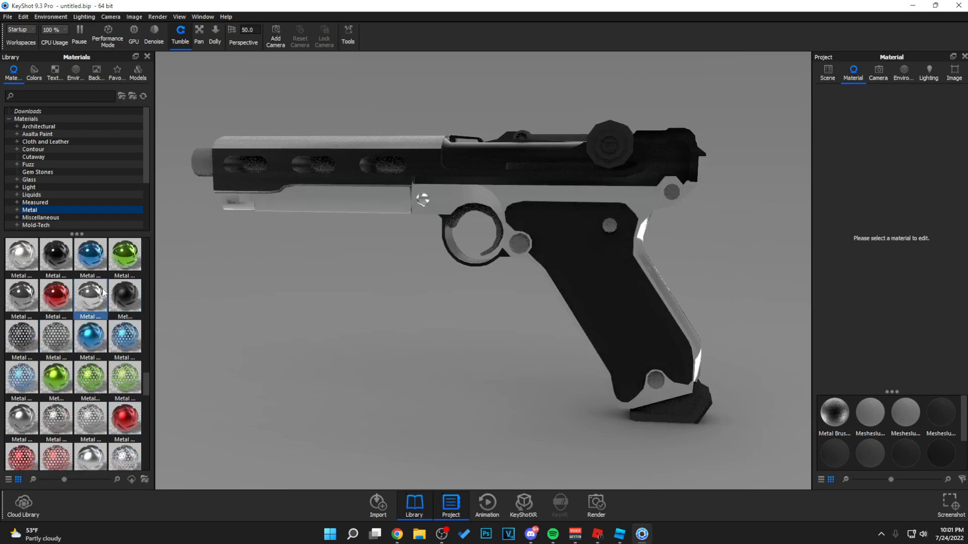
Apply stainless steel to the pistol's grip pins and trigger ring, and polished steel to its frame.
scroll(91, 343, down, 3)
drag(90, 297, 397, 192)
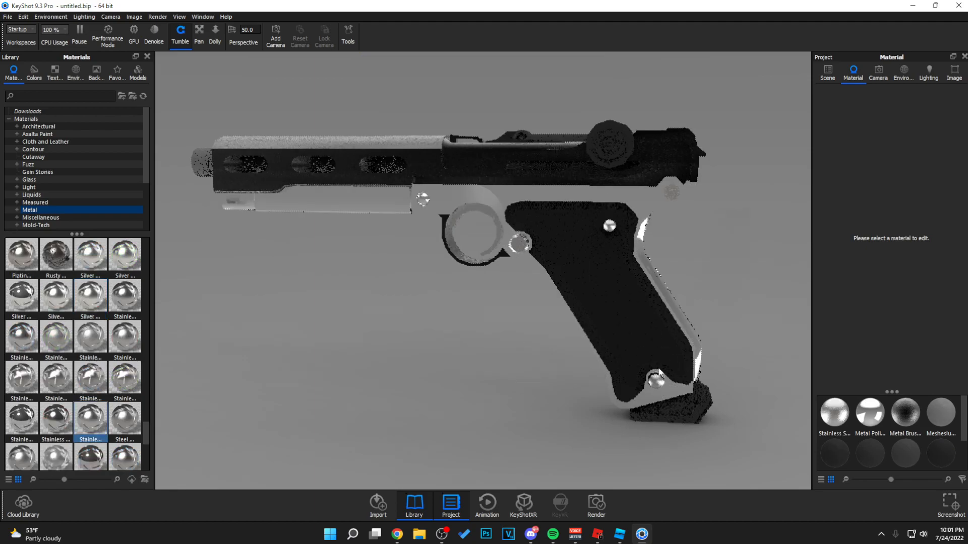
drag(91, 457, 374, 204)
drag(361, 238, 373, 193)
drag(331, 298, 290, 302)
scroll(86, 384, up, 5)
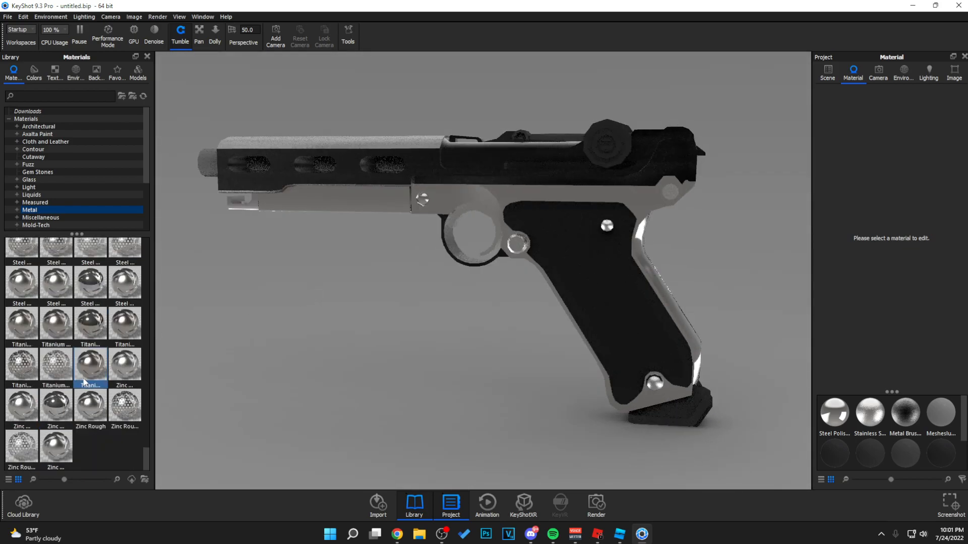
Try other metal finishes from the Metal category, including black brushed metal, on the pistol's frame.
scroll(98, 381, down, 5)
drag(125, 406, 383, 204)
drag(56, 364, 377, 206)
click(579, 280)
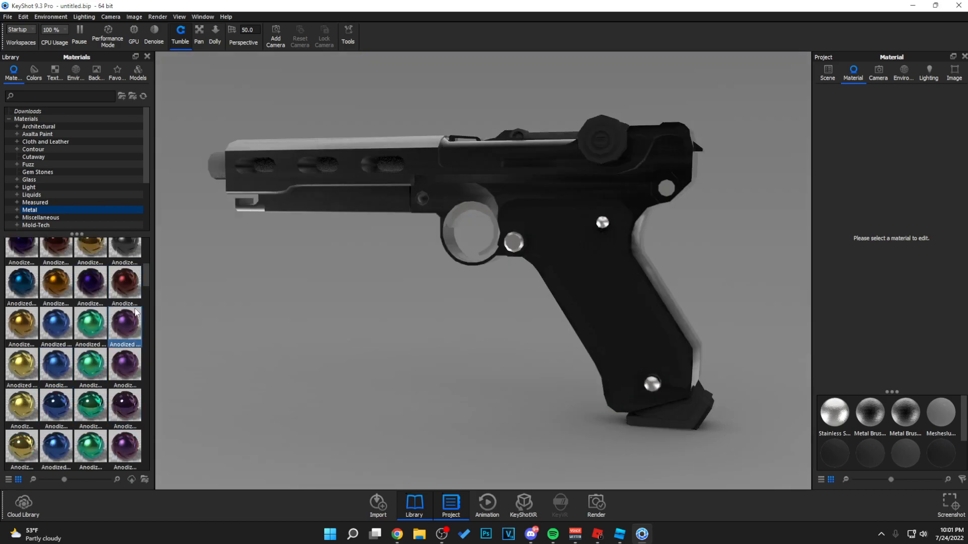
Apply a shiny black anodized metal to the pistol's frame and check the result from the side.
scroll(81, 313, up, 3)
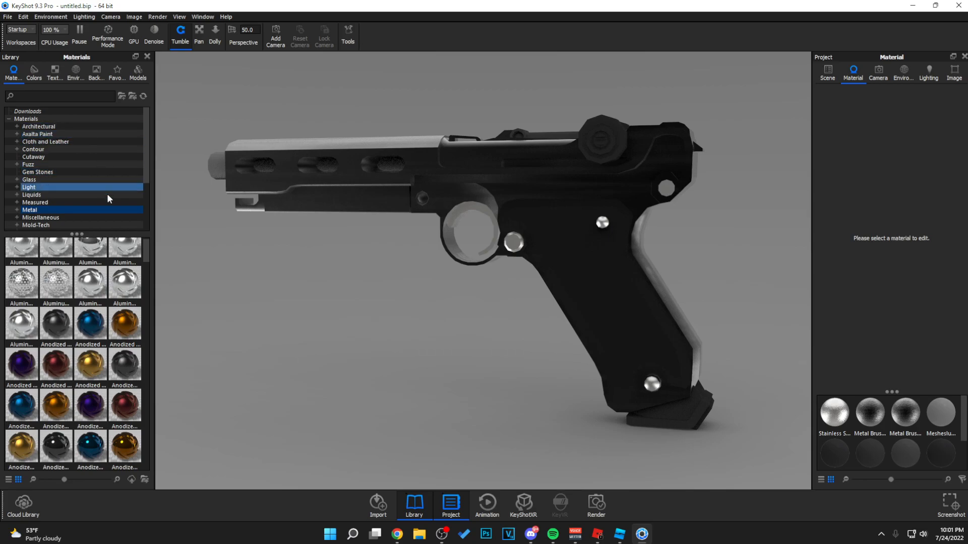
drag(127, 286, 6, 288)
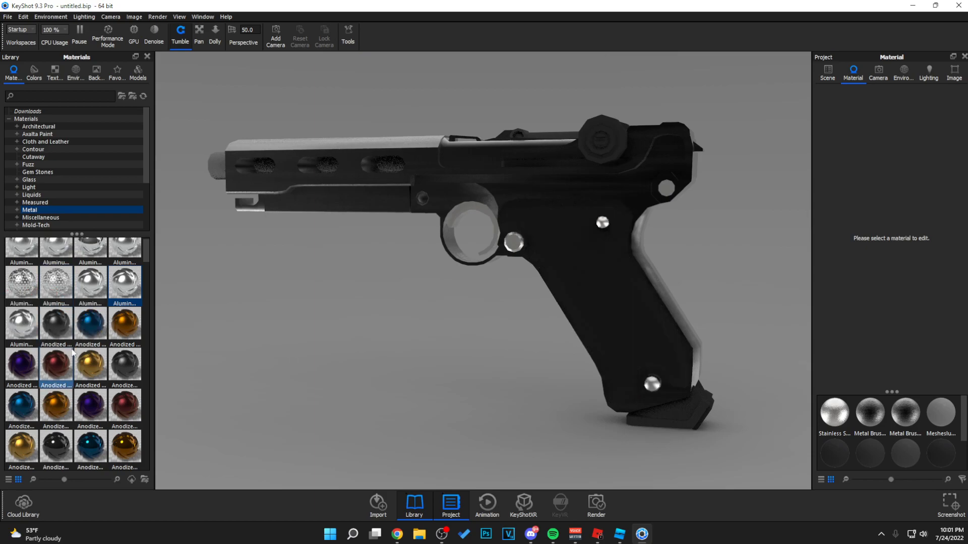
drag(130, 369, 5, 341)
drag(56, 446, 374, 202)
drag(446, 265, 468, 260)
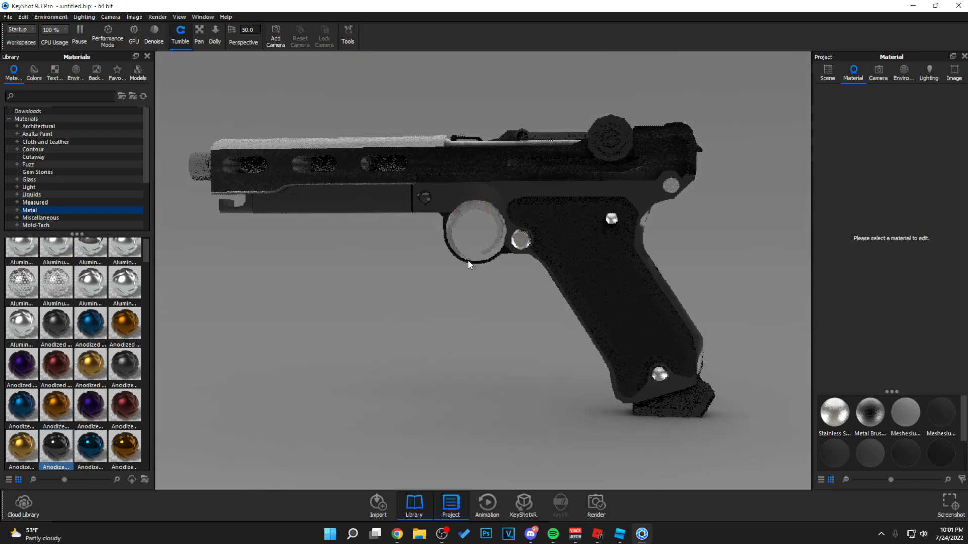
Apply dark anodized metals to the pistol's grip pins, trigger ring and barrel muzzle.
drag(56, 326, 125, 353)
drag(58, 446, 65, 370)
scroll(110, 377, down, 10)
scroll(67, 374, down, 5)
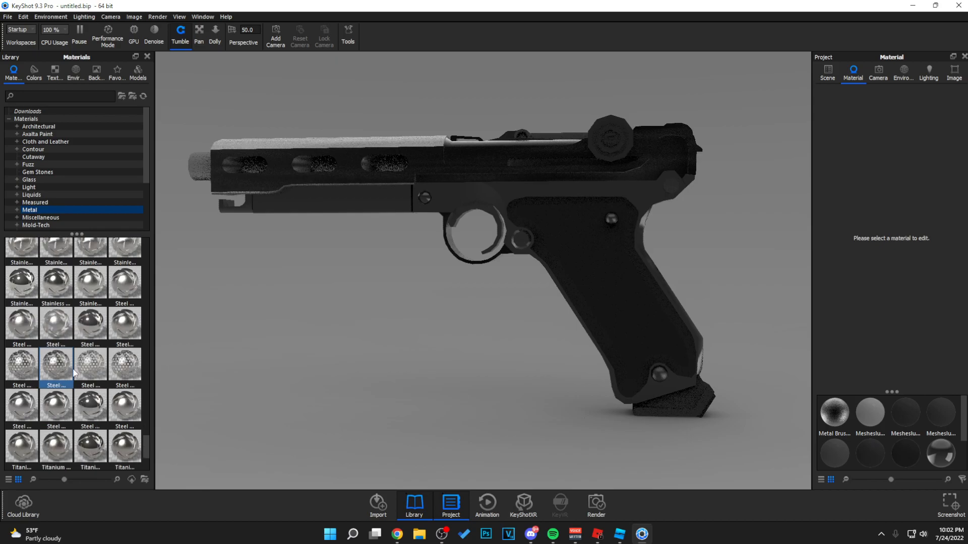
scroll(85, 401, up, 10)
scroll(86, 400, up, 5)
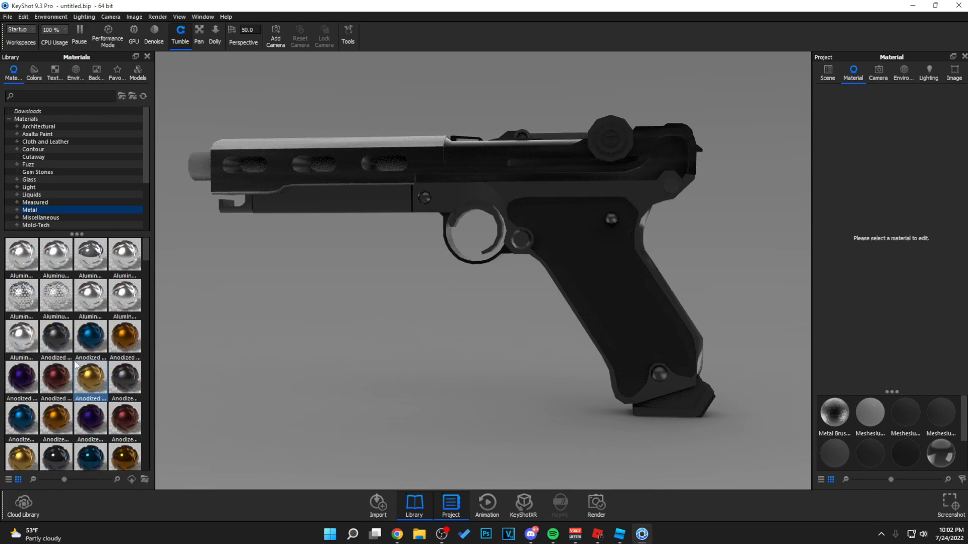
drag(124, 381, 195, 166)
drag(447, 385, 455, 329)
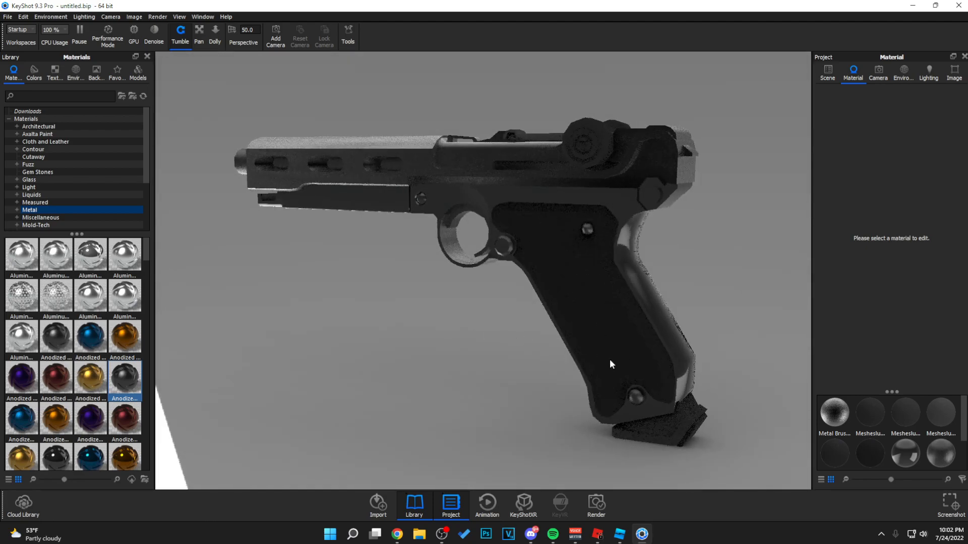
drag(521, 372, 490, 359)
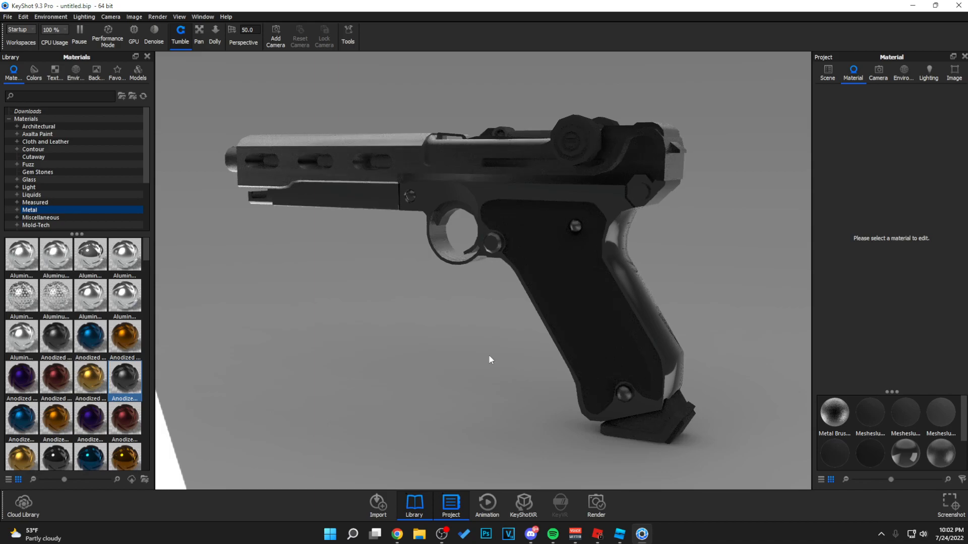
Try the Product and Interior lighting presets, return to Basic, and look through the environment, camera and material settings.
click(929, 73)
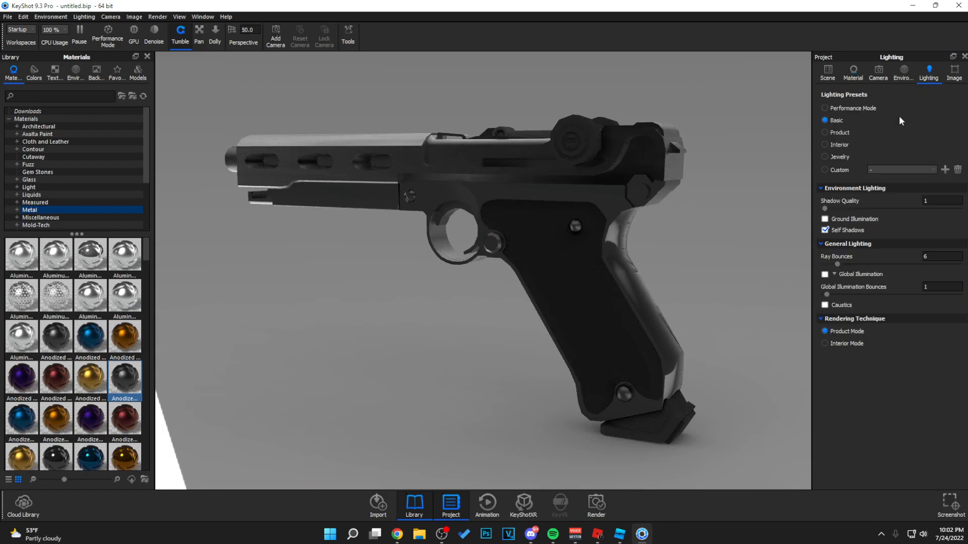
click(845, 132)
click(845, 144)
click(845, 122)
click(903, 73)
click(880, 76)
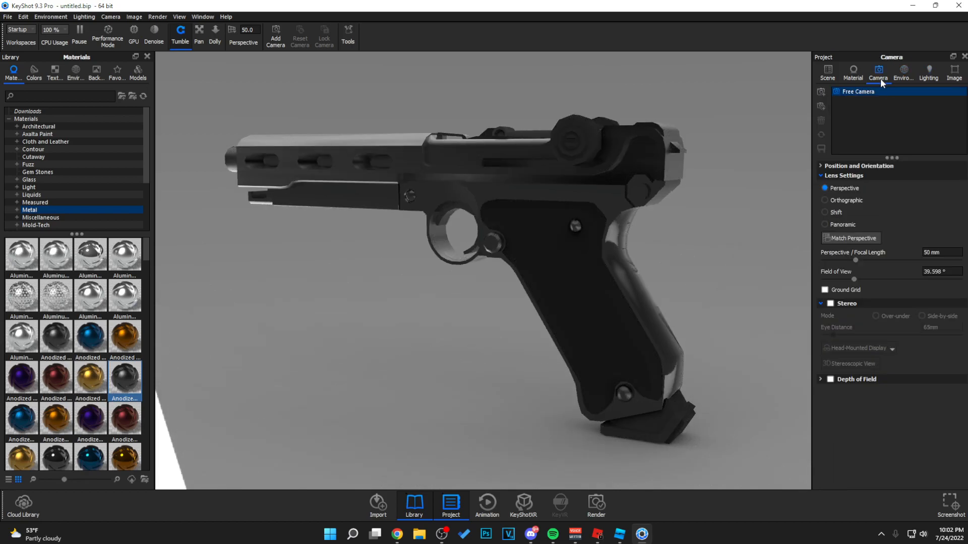
click(859, 76)
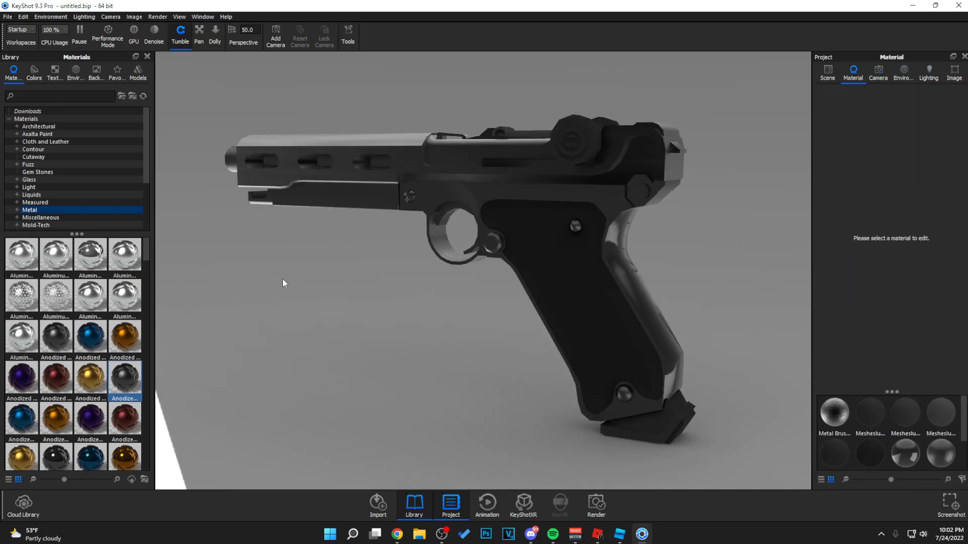
Try the Dosch-Apartment_2k environment on the scene and check the pistol's reflections from another angle.
click(76, 74)
double_click(50, 350)
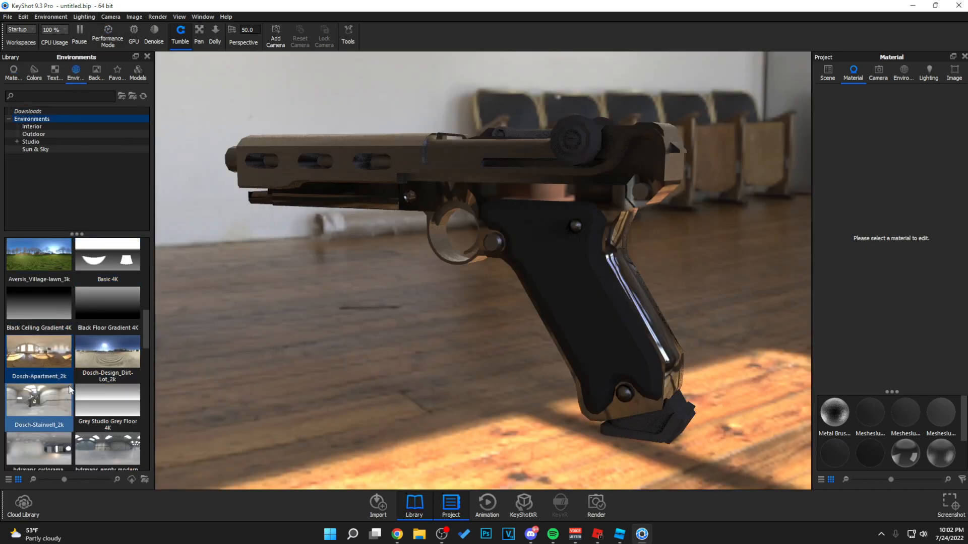
drag(429, 252, 517, 315)
drag(515, 311, 442, 292)
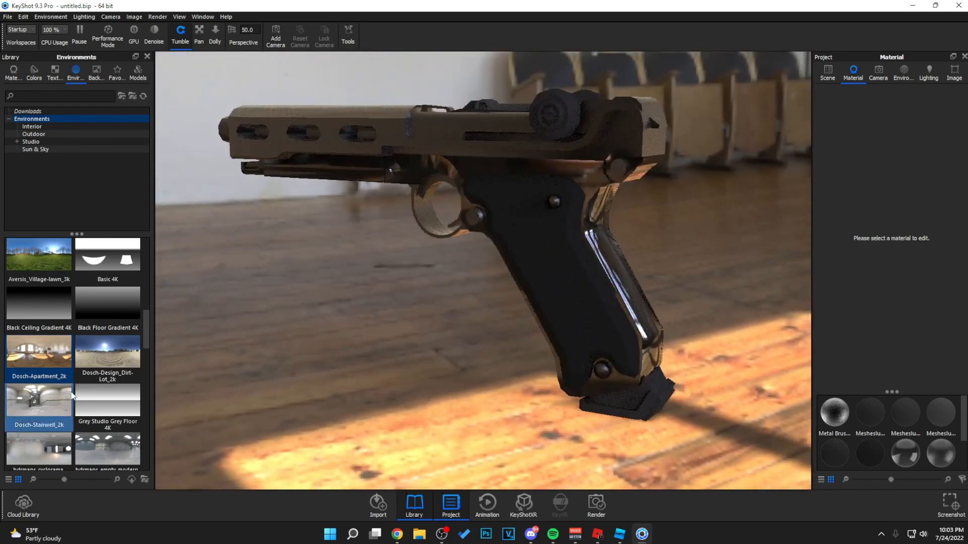
Try the Aversis_City-alley-old_3k and Aversis_Bathroom_3k environments around the pistol.
scroll(84, 375, up, 5)
scroll(75, 352, down, 2)
drag(54, 349, 400, 283)
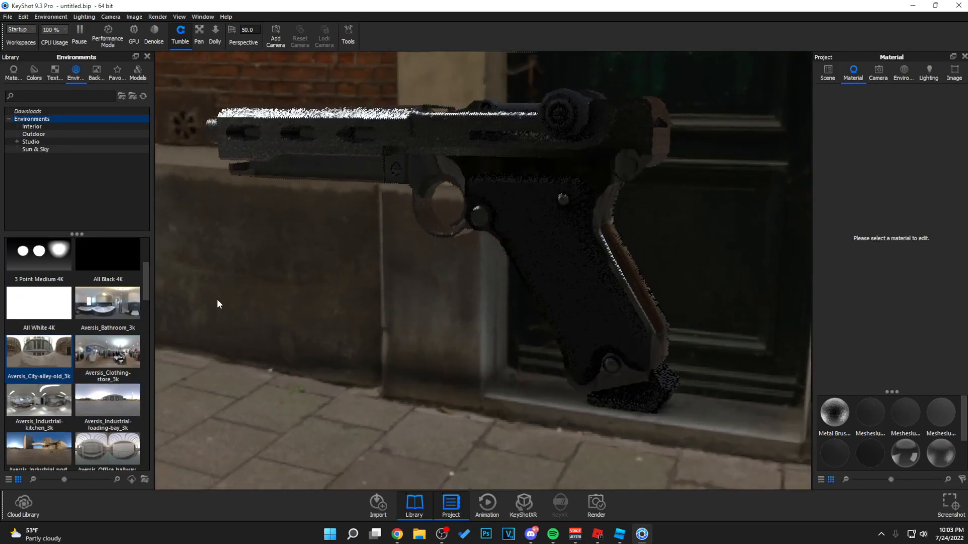
click(131, 364)
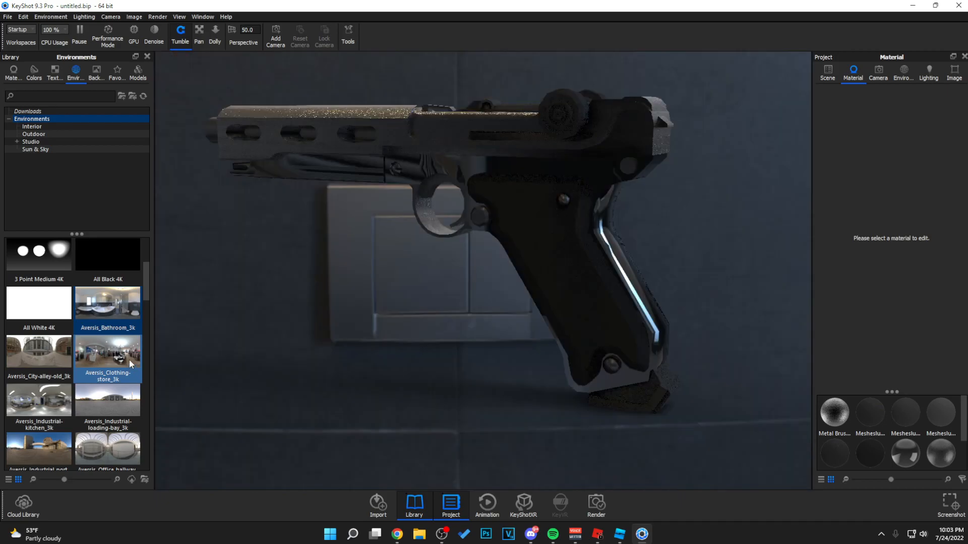
drag(382, 285, 414, 278)
Try the Aversis Industrial-loading-bay, Clothing-store, Industrial-kitchen and River-road 3k environments around the pistol.
double_click(114, 399)
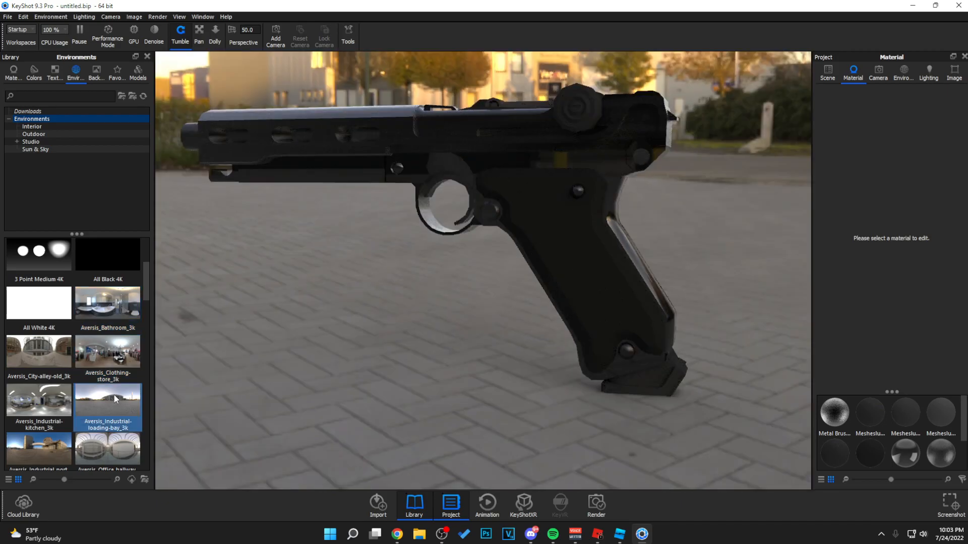
double_click(111, 359)
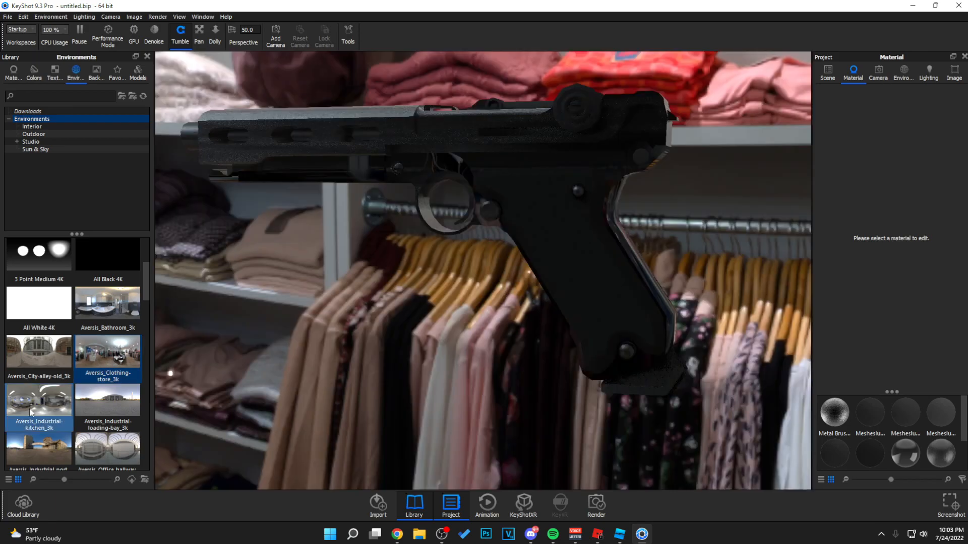
double_click(30, 412)
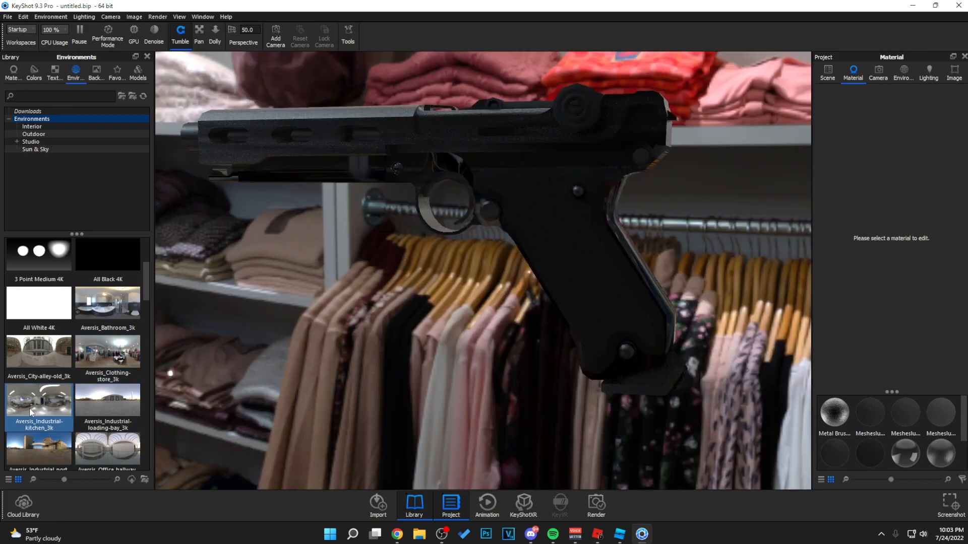
scroll(64, 394, down, 3)
double_click(107, 364)
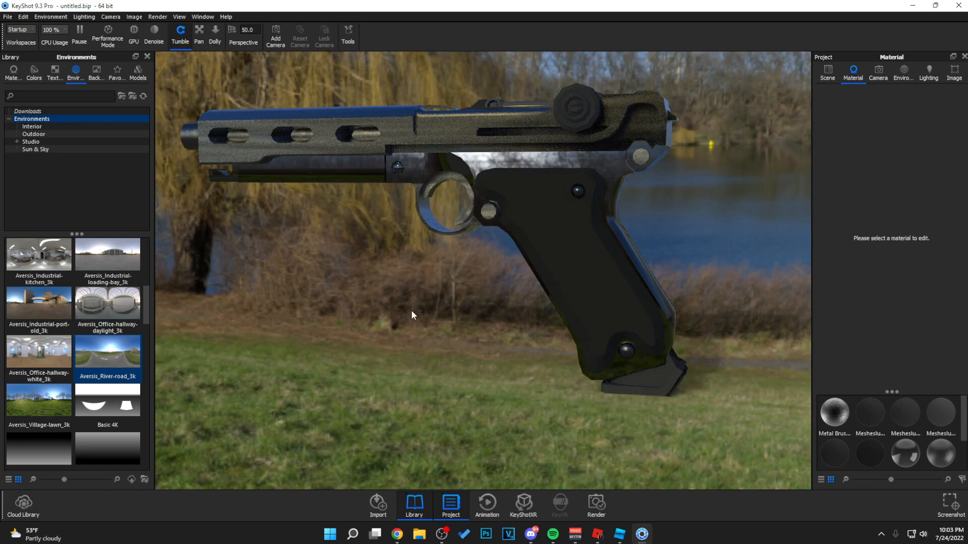
middle_drag(425, 312, 443, 319)
Try the Aversis Office-hallway-white, Village-lawn and River-road 3k environments, checking the pistol from several angles.
double_click(42, 354)
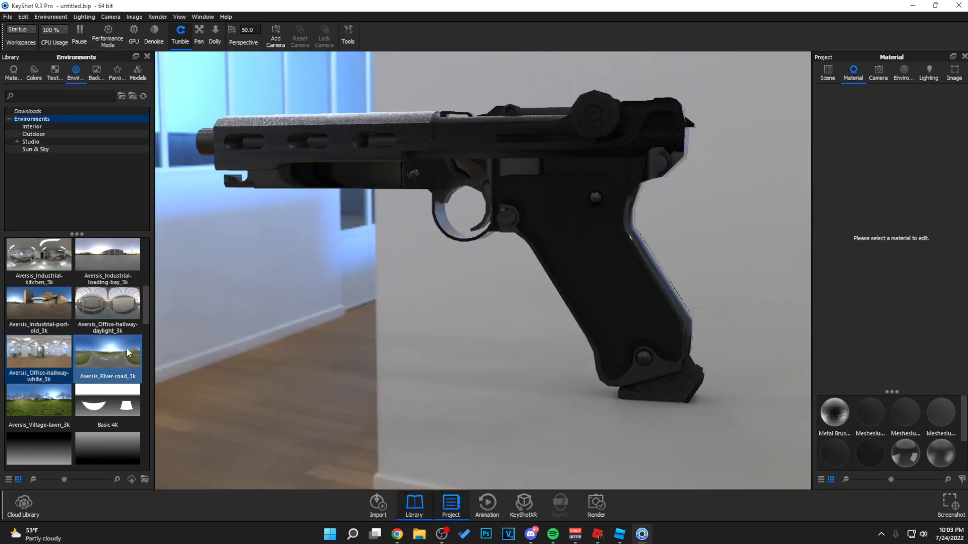
drag(212, 360, 437, 291)
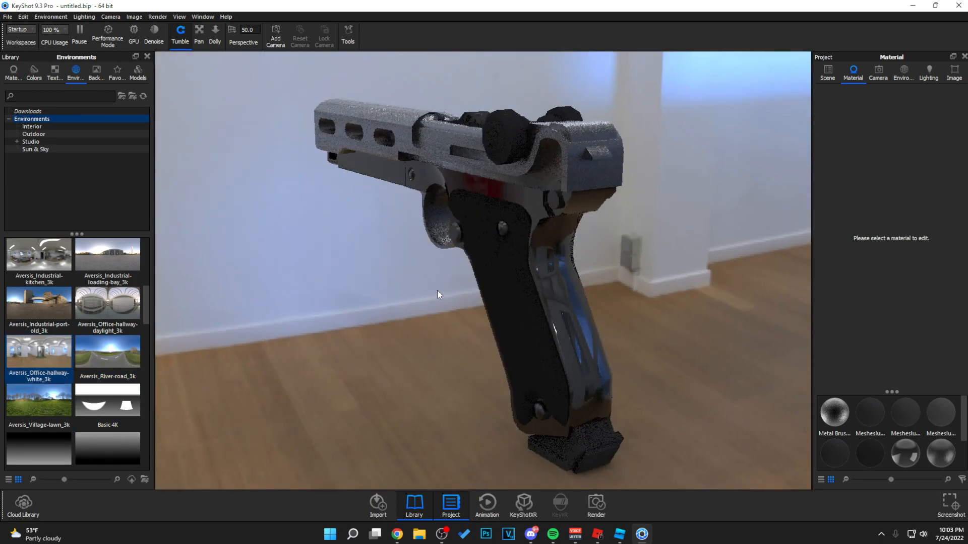
drag(648, 358, 705, 324)
drag(334, 334, 438, 298)
double_click(62, 399)
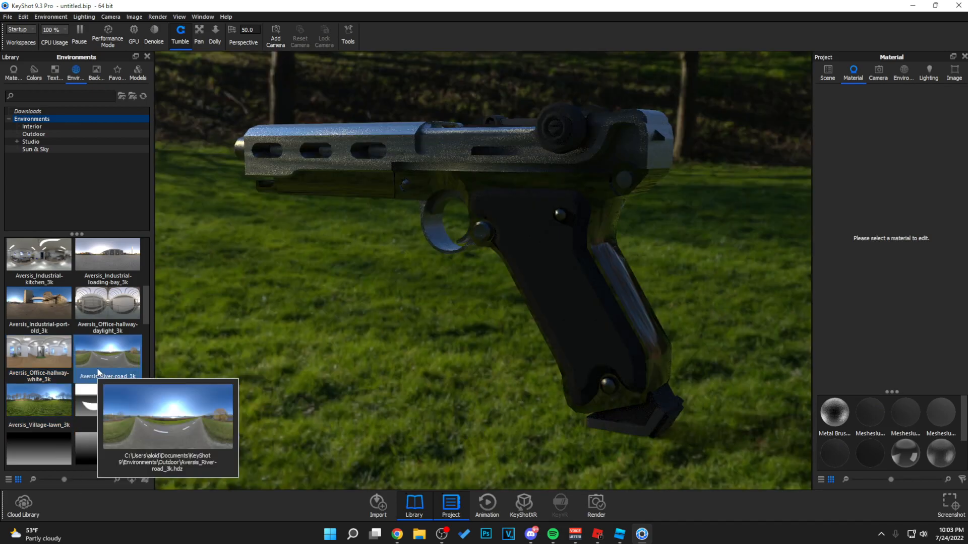
double_click(86, 380)
Try the Light Tent Enclosed 4K and Light Tent Black Open 4K studio environments on the scene.
scroll(80, 375, down, 5)
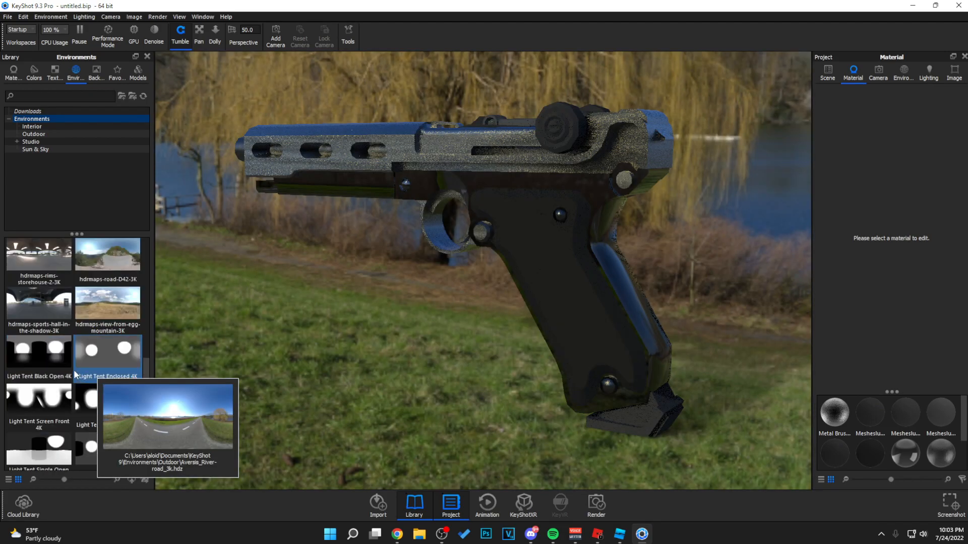
double_click(107, 362)
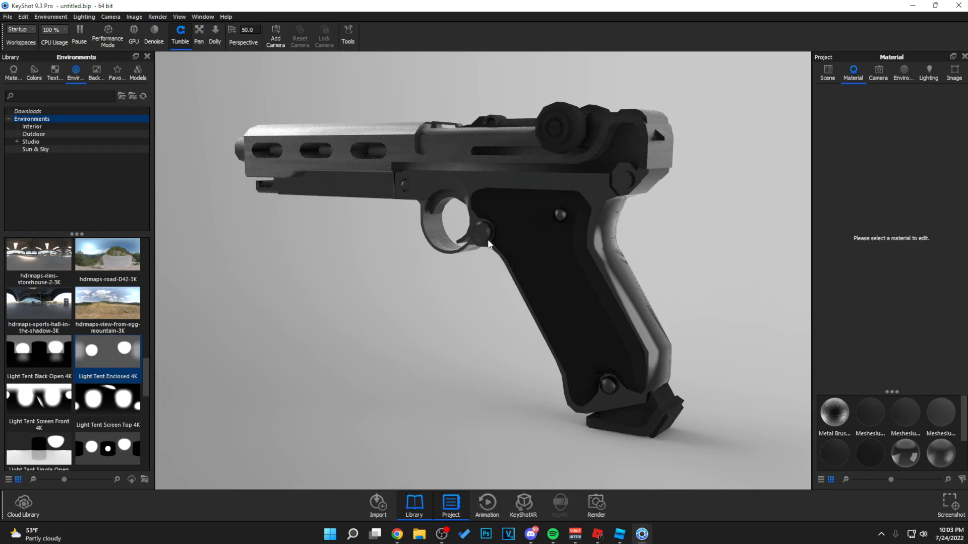
double_click(39, 353)
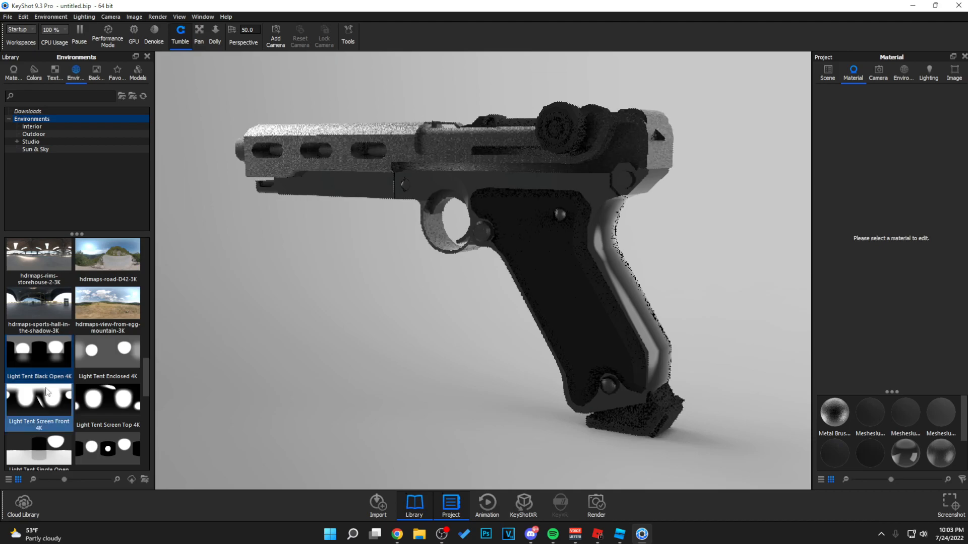
Compare the Light Tent Screen Front 4K and Screen Top 4K environments and light the scene with Screen Front.
double_click(55, 407)
double_click(86, 412)
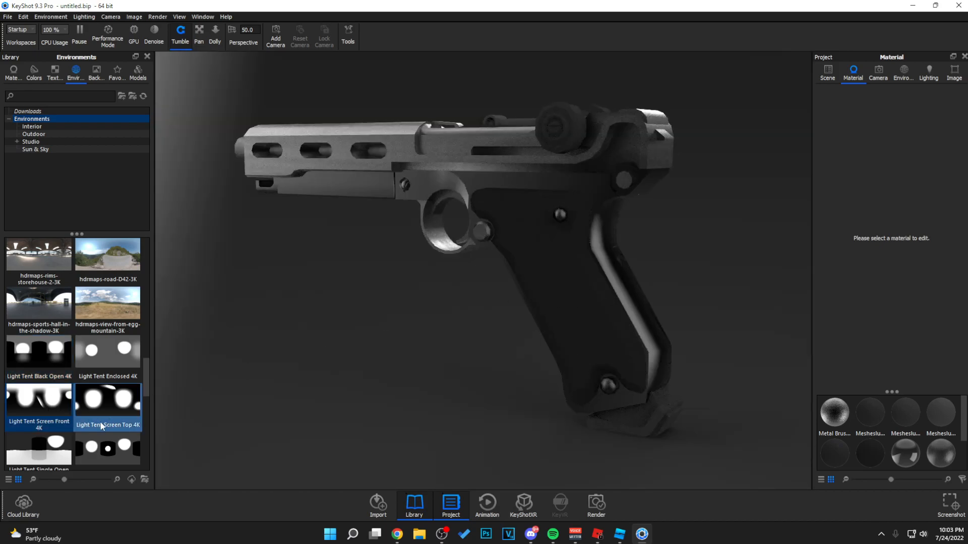
click(40, 425)
double_click(111, 410)
double_click(34, 409)
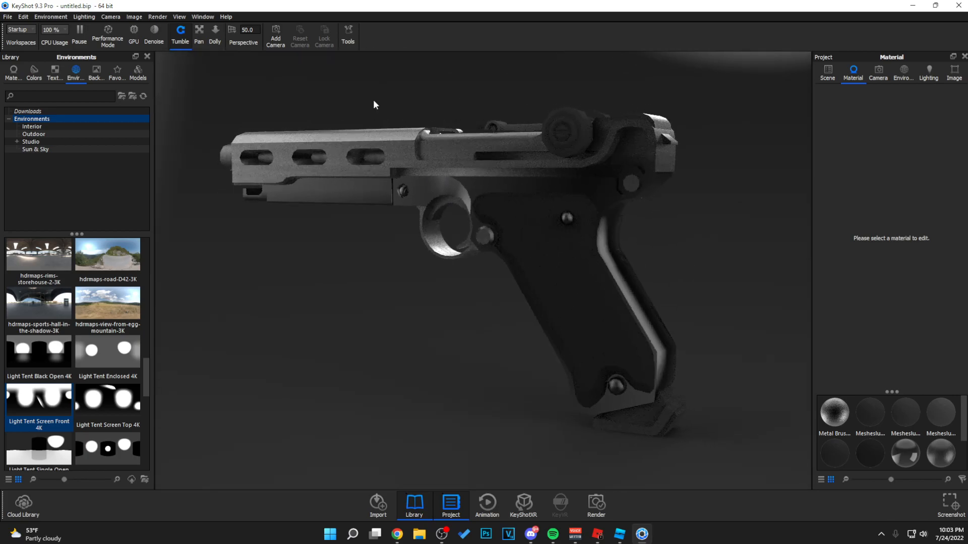
Apply a black hard plastic material to the pistol's slide and upper receiver.
click(13, 72)
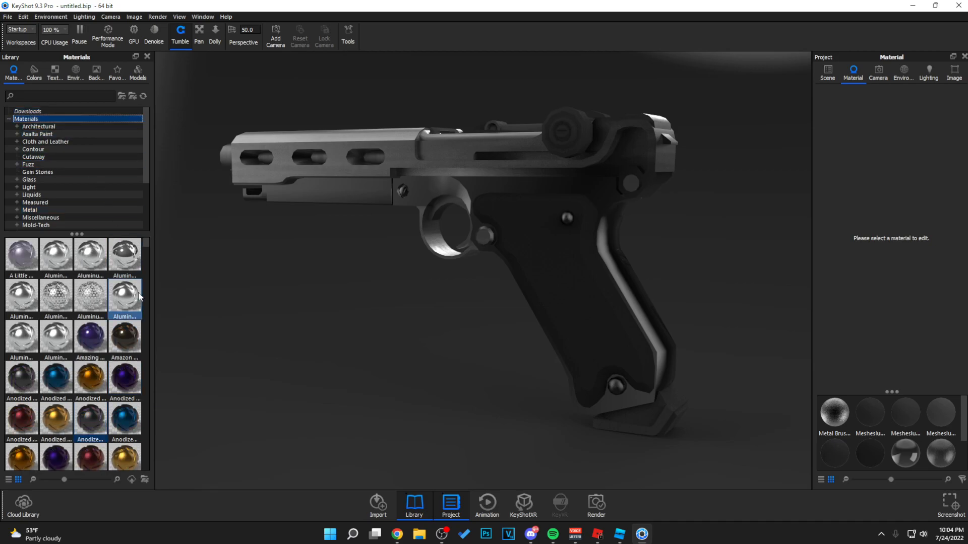
scroll(119, 346, down, 15)
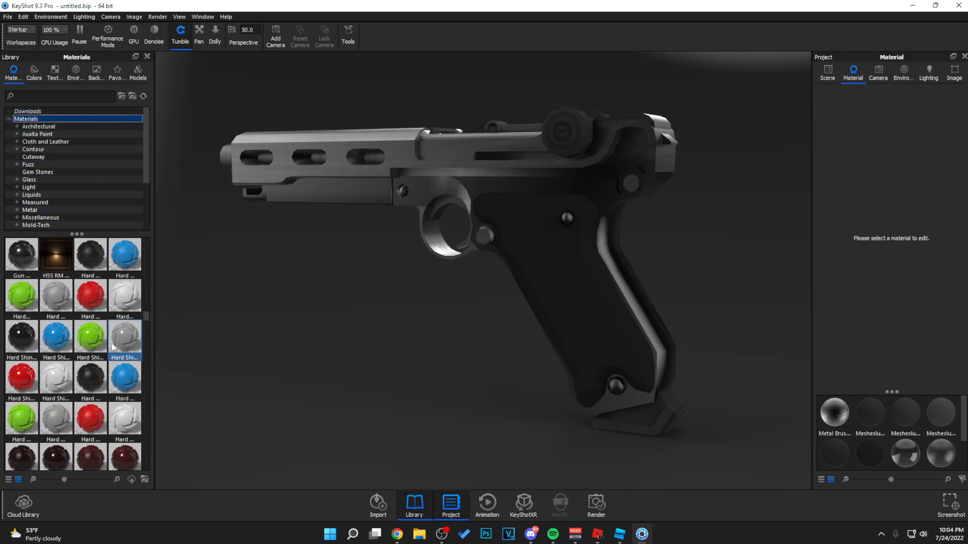
drag(83, 376, 582, 127)
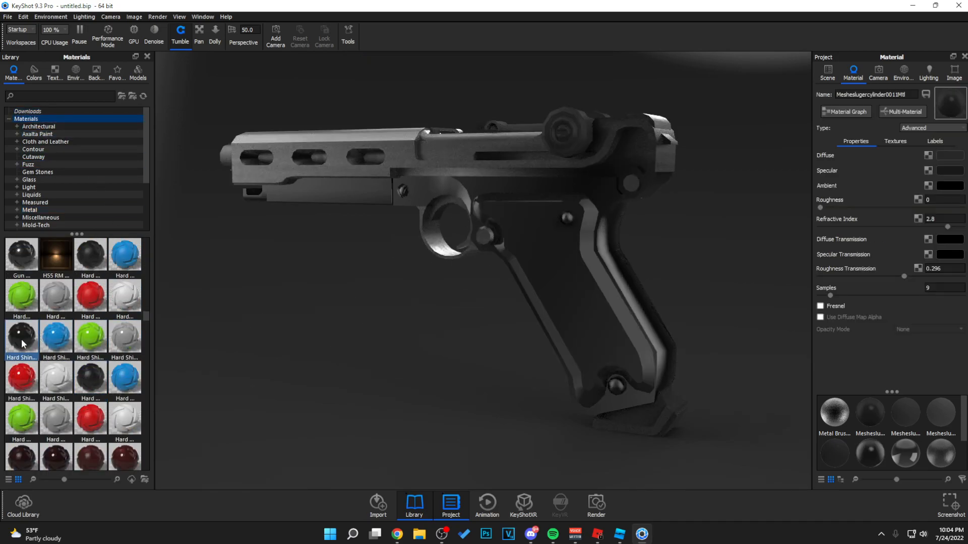
drag(90, 256, 587, 153)
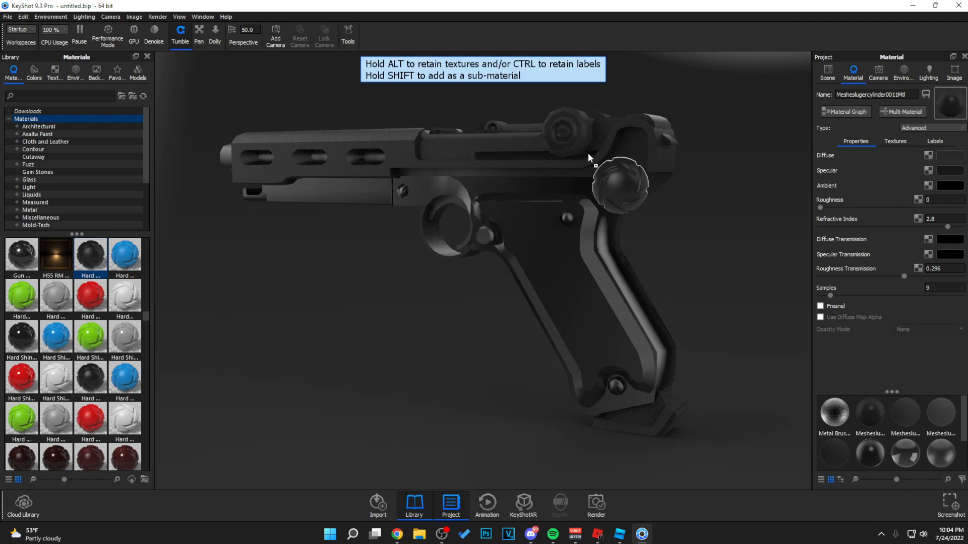
mouse_move(588, 153)
mouse_down()
mouse_move(573, 136)
mouse_move(575, 158)
mouse_up()
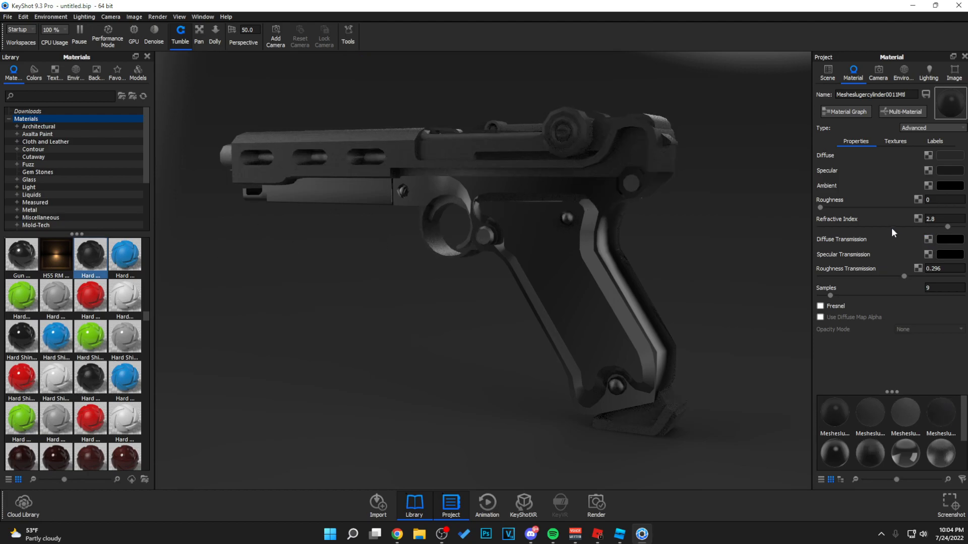
Try several library materials on the pistol's frame and give the grip pins a bright polished metal.
scroll(76, 353, down, 5)
drag(125, 337, 152, 323)
scroll(119, 403, down, 5)
drag(120, 420, 435, 214)
drag(22, 418, 451, 201)
drag(90, 295, 528, 188)
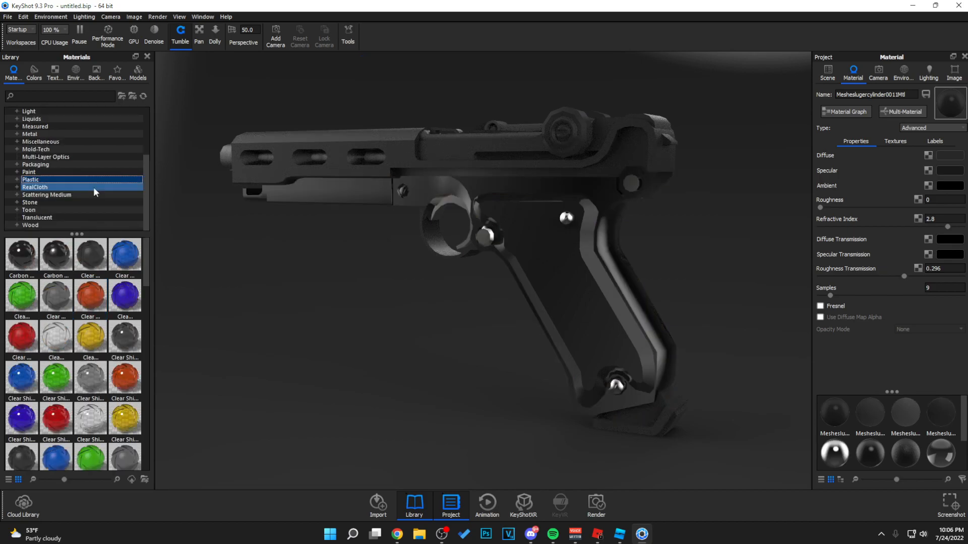
Apply a dark matte material from the Plastic category to the pistol's frame.
click(106, 344)
drag(91, 378, 359, 198)
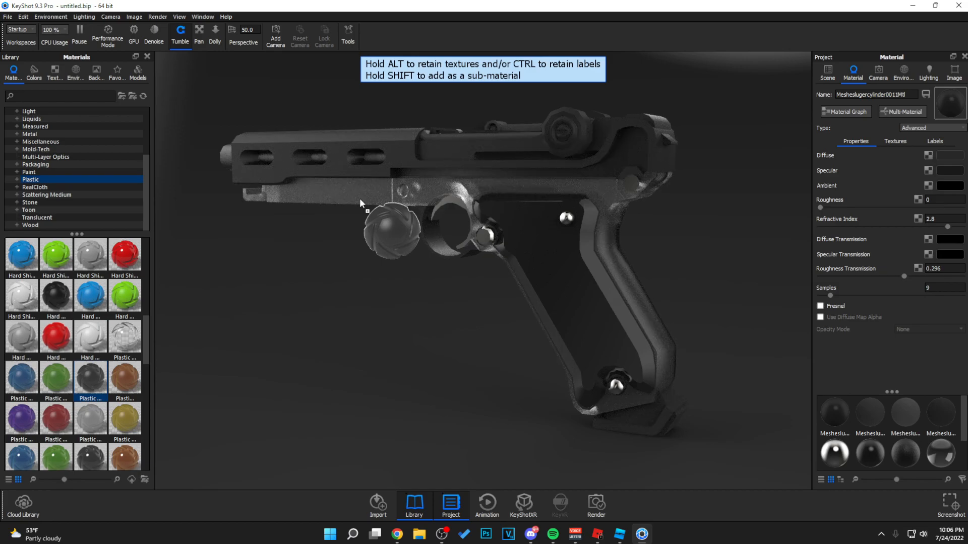
drag(359, 199, 394, 202)
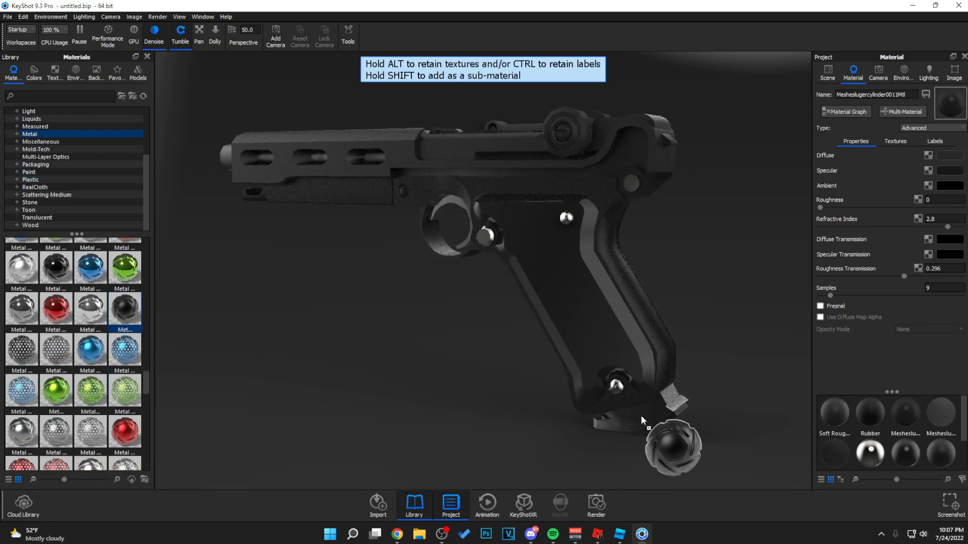
Apply a black metal material from the Metal category to the pistol's magazine base.
drag(640, 416, 640, 415)
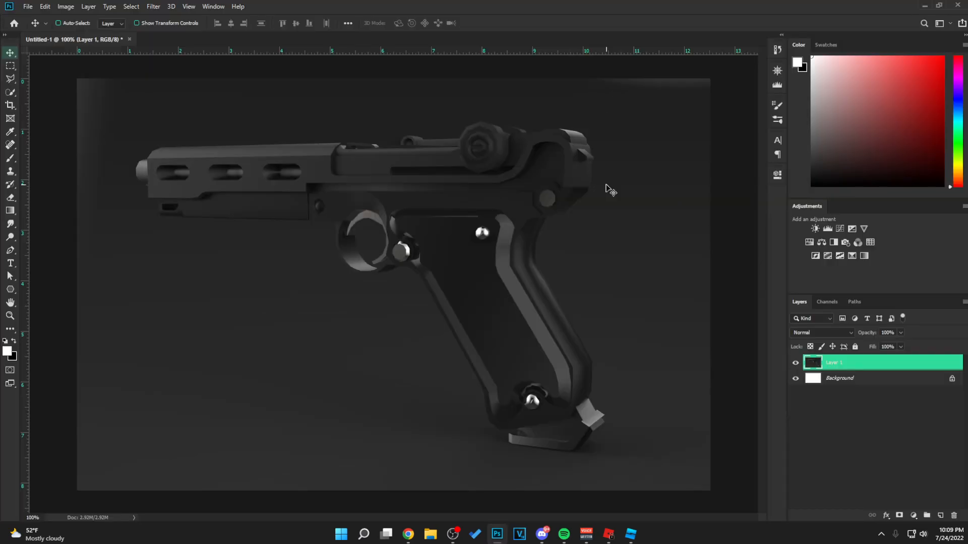
In Photoshop, duplicate the render layer and use Camera Raw on the copy with Texture +44, Clarity +21, Dehaze +1 and Vibrance -28.
key(ctrl+j)
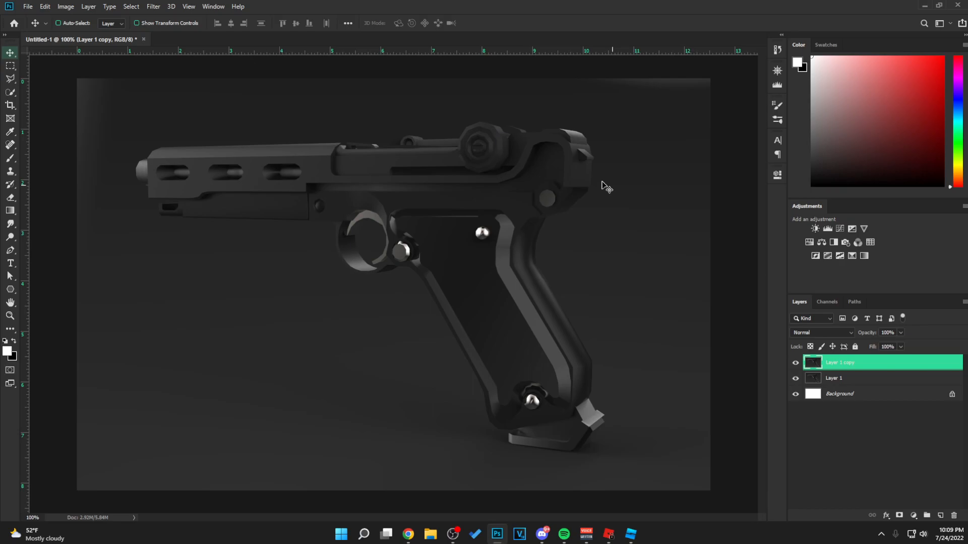
click(154, 6)
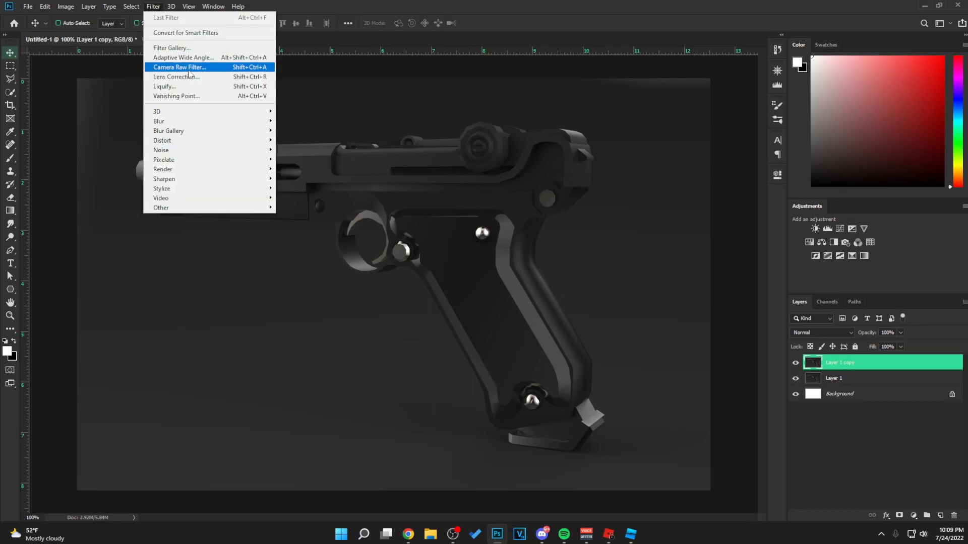
click(192, 71)
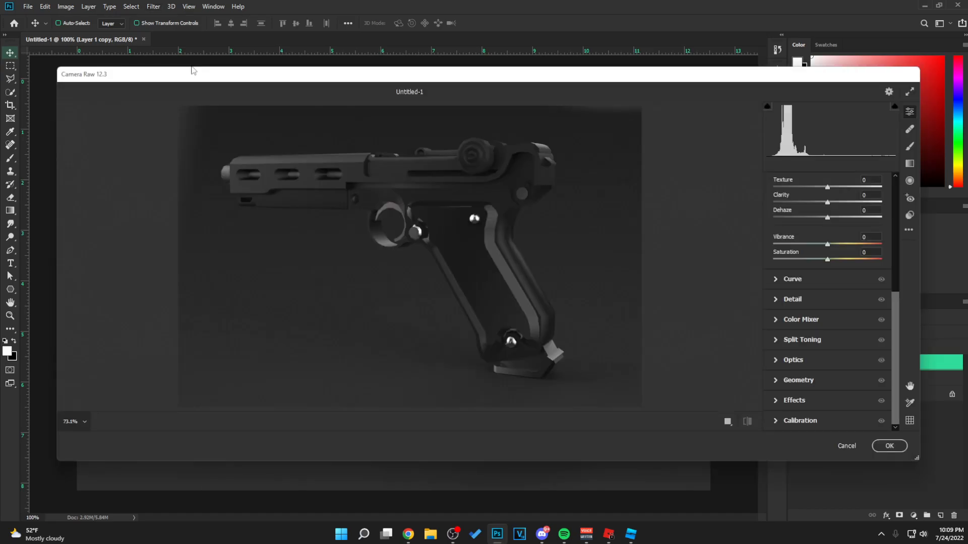
scroll(860, 302, up, 3)
mouse_move(829, 286)
mouse_down()
mouse_move(894, 287)
mouse_move(822, 287)
mouse_move(860, 286)
mouse_move(909, 305)
mouse_move(791, 304)
mouse_move(839, 301)
mouse_up()
drag(827, 315, 813, 346)
Set the Camera Raw tones to Exposure +0.10, Contrast +8, Highlights +7 and Shadows +3, and adjust Whites.
scroll(895, 341, up, 3)
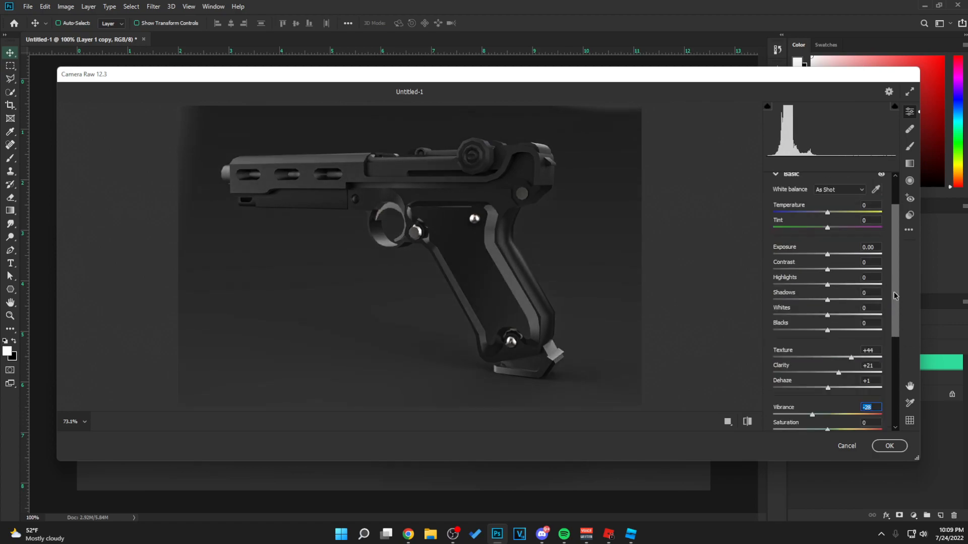
drag(827, 264, 911, 300)
mouse_move(833, 314)
mouse_down()
mouse_move(788, 313)
mouse_move(901, 316)
mouse_move(779, 314)
mouse_move(830, 318)
mouse_up()
drag(878, 297, 832, 296)
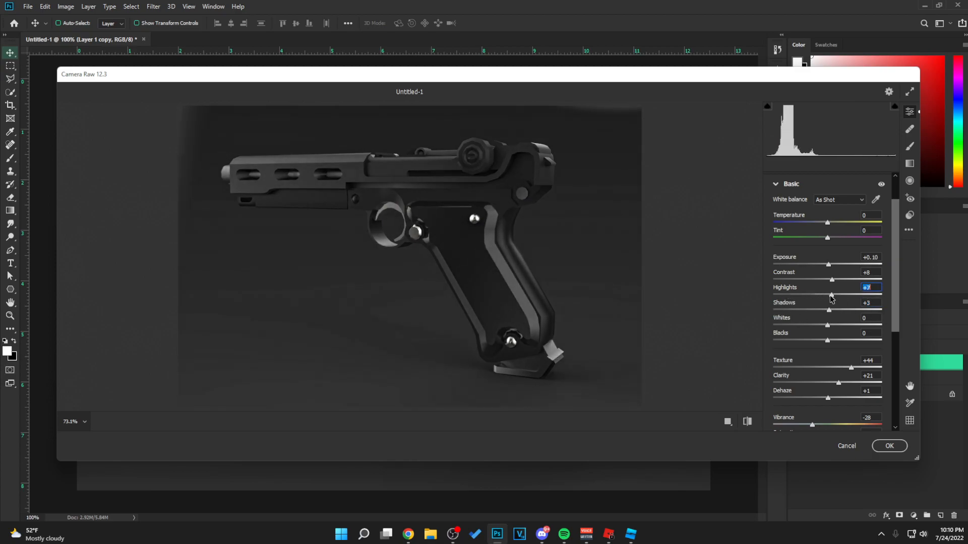
drag(826, 328, 862, 334)
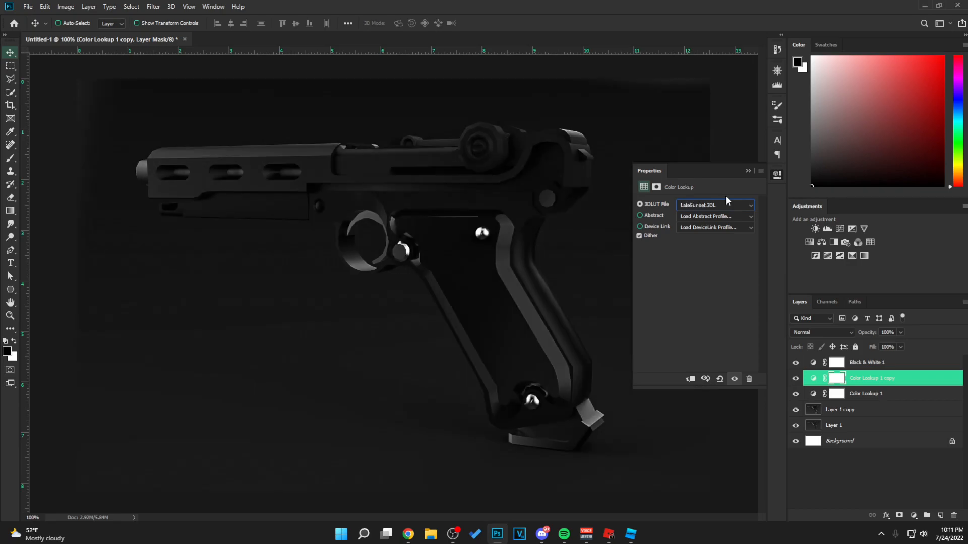
Give the copied Color Lookup adjustment the Kodak 5205 Fuji 3510 3DLUT and lower its opacity to 27%.
scroll(726, 200, down, 3)
scroll(726, 200, up, 2)
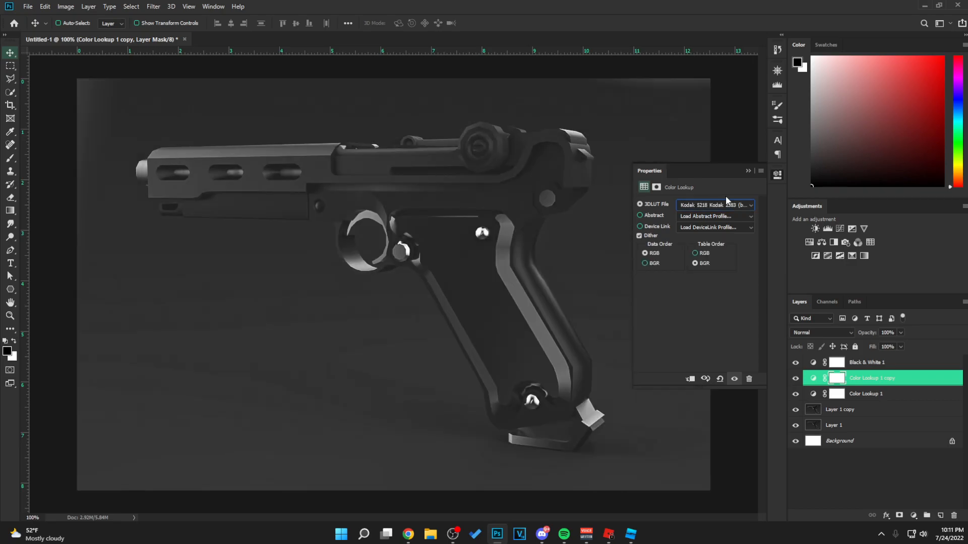
scroll(727, 201, up, 1)
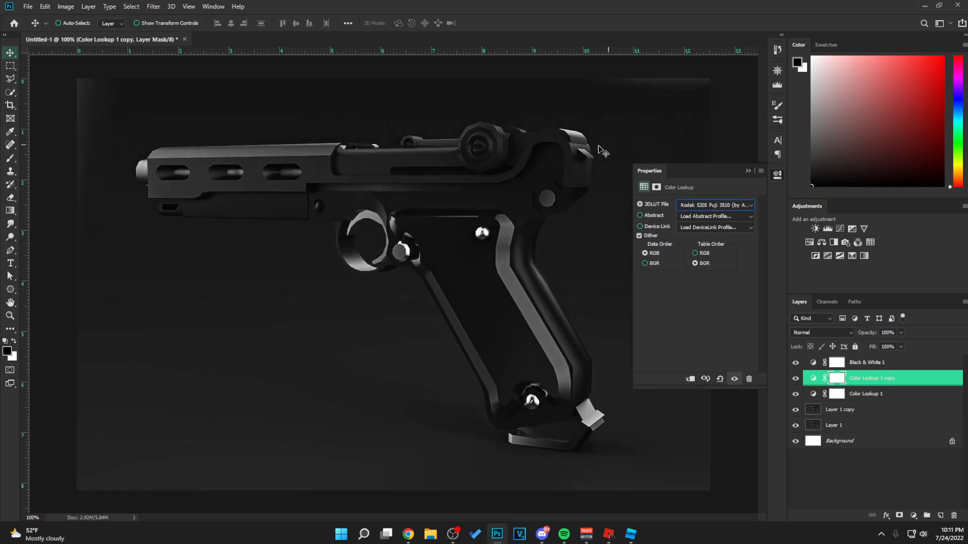
drag(868, 334, 541, 318)
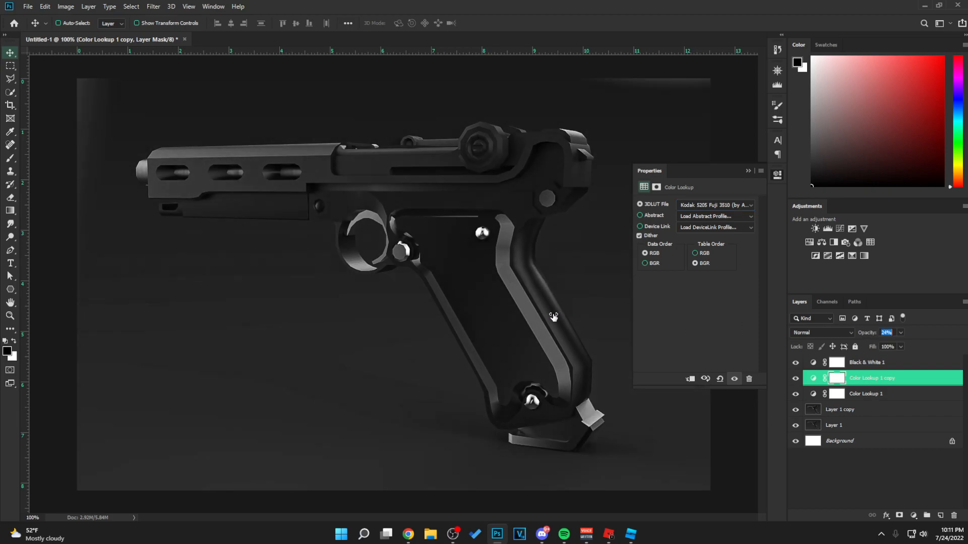
click(749, 171)
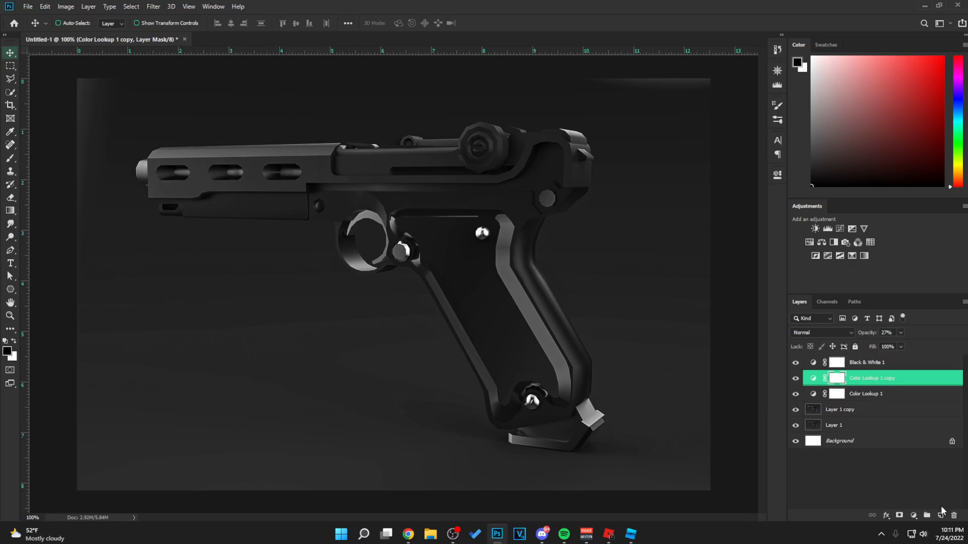
Paint a soft white glow at the upper centre edge of the image on a new layer with a large Brush at 29% flow.
click(941, 515)
key(b)
key(x)
key(ctrl+minus)
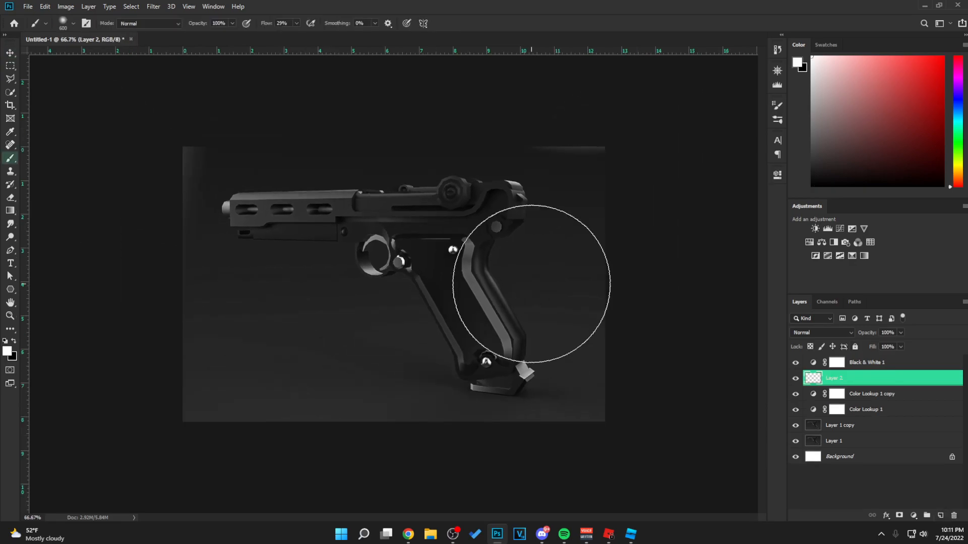
key(bracketleft)
key(bracketleft)
key(bracketleft)
click(406, 112)
key(bracketright)
key(bracketright)
key(bracketright)
click(400, 98)
key(bracketright)
key(bracketright)
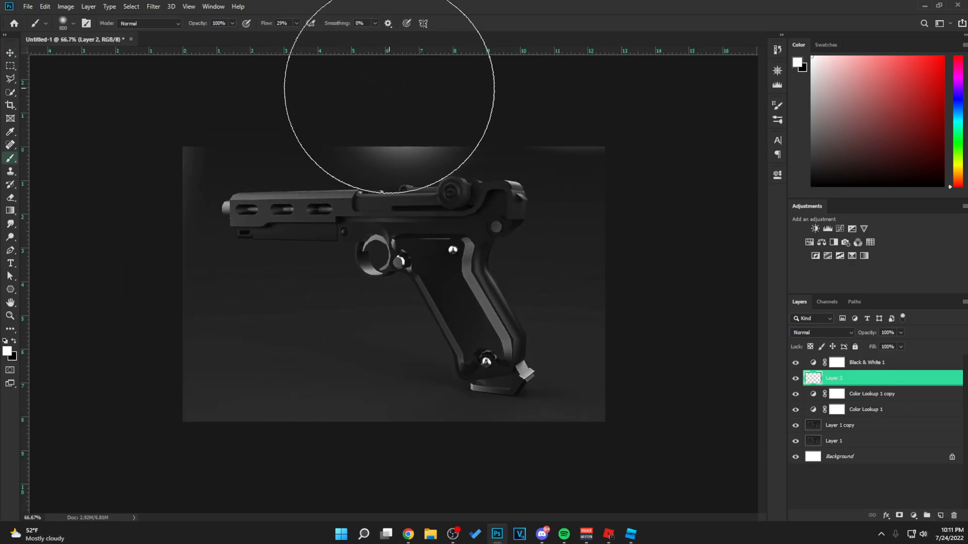
key(bracketright)
click(390, 89)
click(391, 89)
click(392, 88)
key(bracketleft)
key(bracketleft)
key(bracketleft)
key(bracketleft)
key(bracketleft)
key(bracketleft)
key(bracketleft)
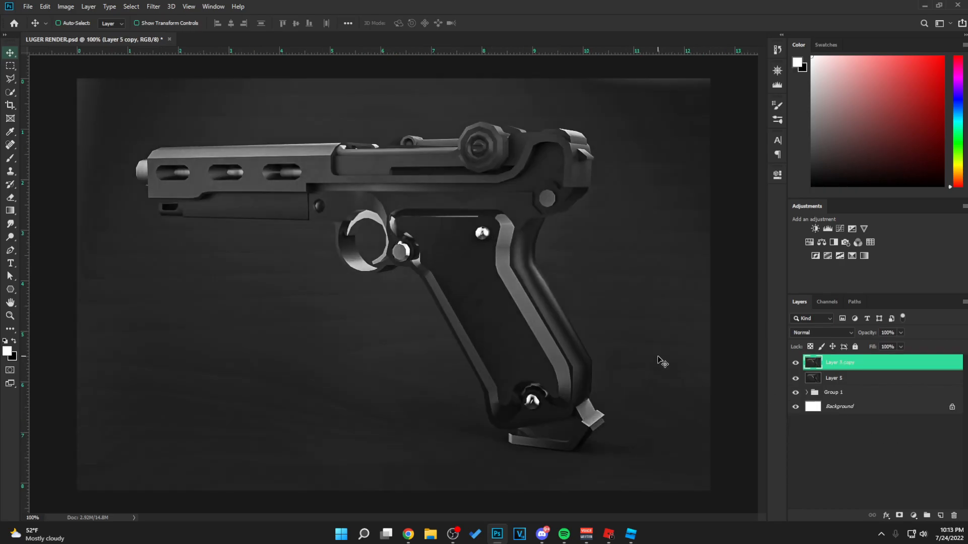
Save LUGER RENDER.psd and duplicate its topmost layer.
key(ctrl+minus)
key(ctrl+s)
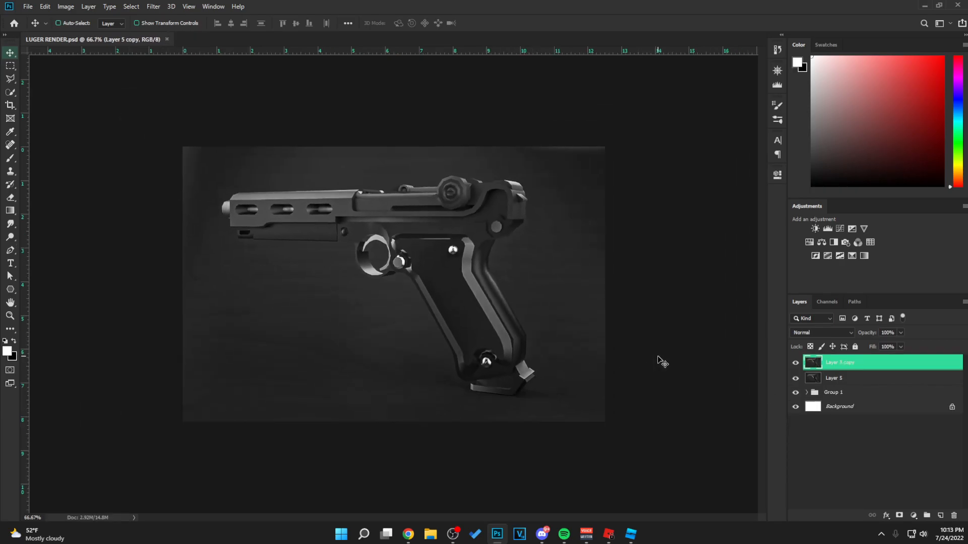
key(ctrl+j)
Apply a Gaussian Blur with a radius of 4.8 pixels to the new duplicate layer.
click(153, 7)
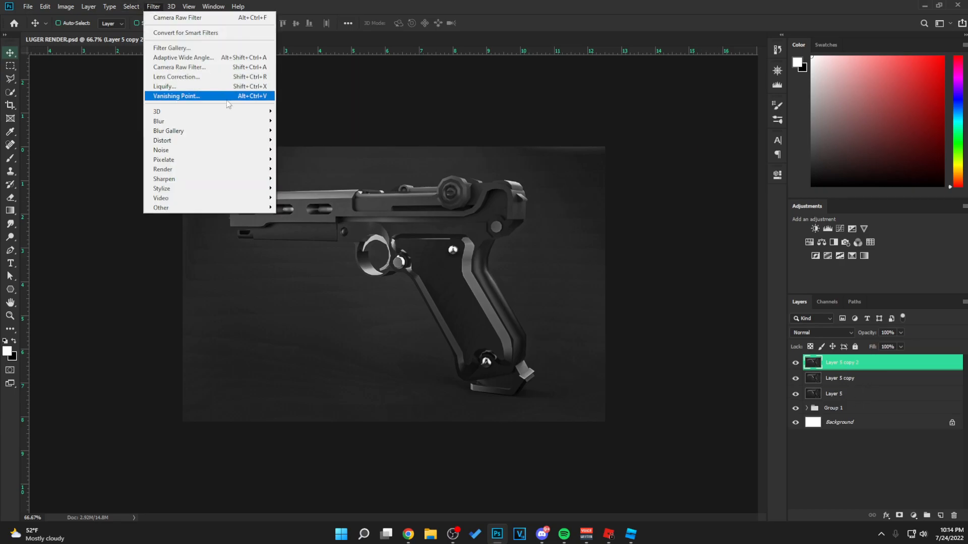
mouse_move(227, 121)
click(315, 164)
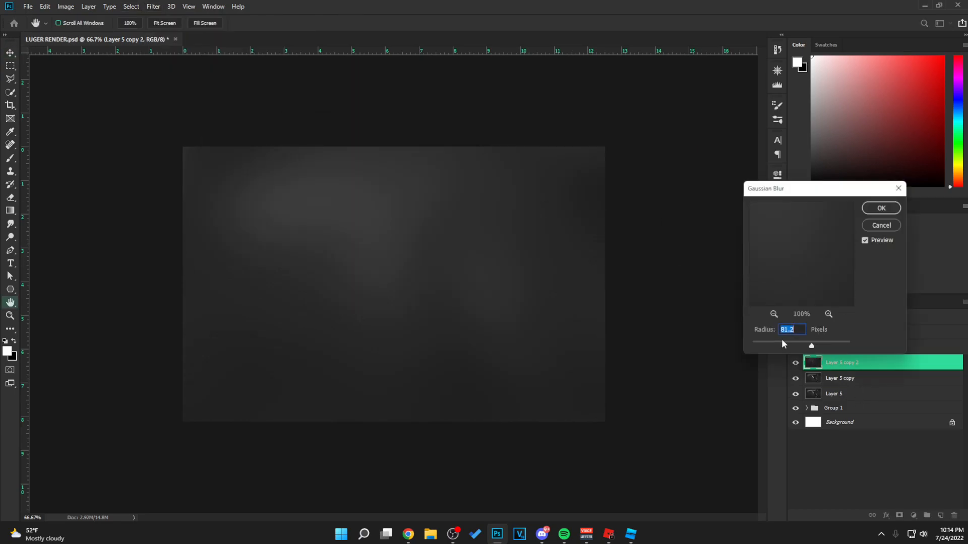
drag(781, 339, 770, 347)
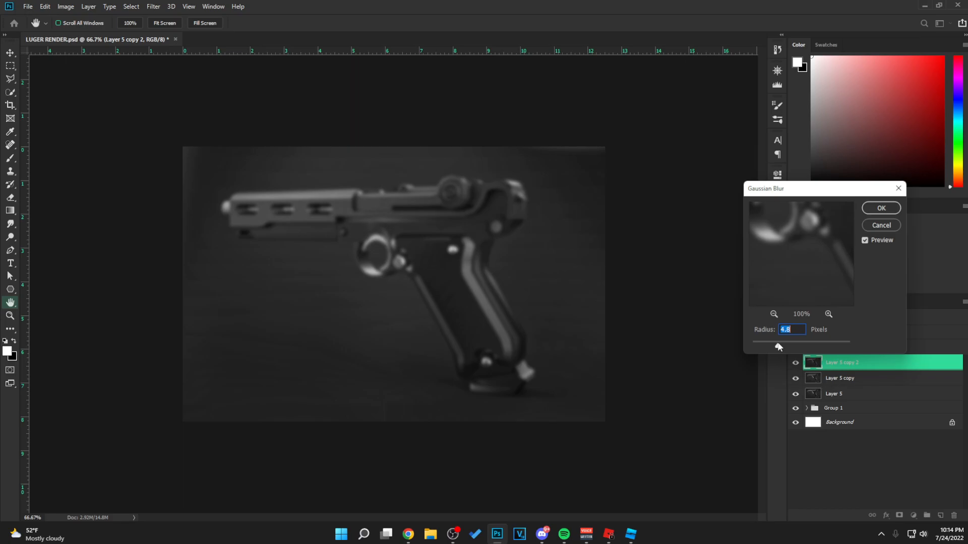
click(880, 208)
Ready the Eraser at a brush size of 100 on the blurred layer over the pistol's slide.
key(ctrl+1)
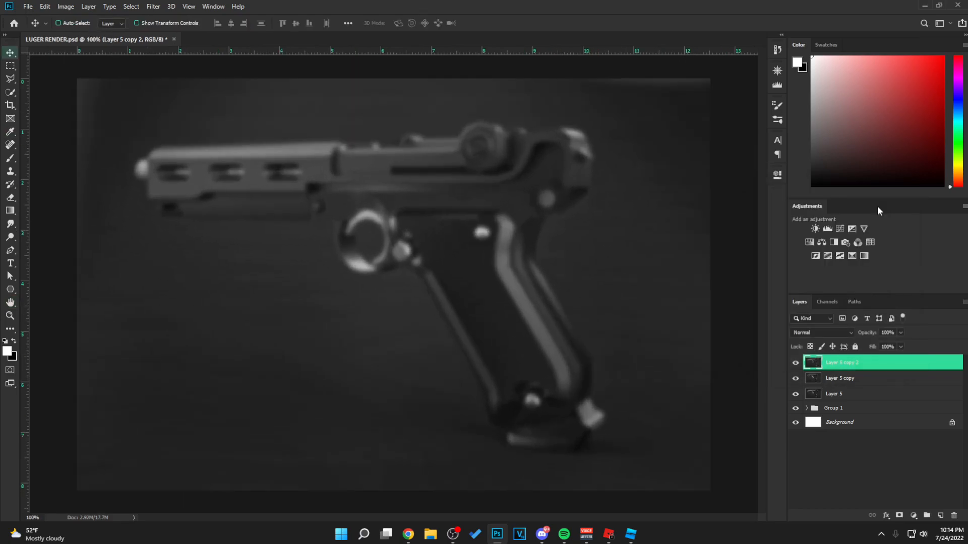
key(e)
key(bracketleft)
key(bracketleft)
key(bracketleft)
key(bracketleft)
key(bracketleft)
key(bracketleft)
key(bracketleft)
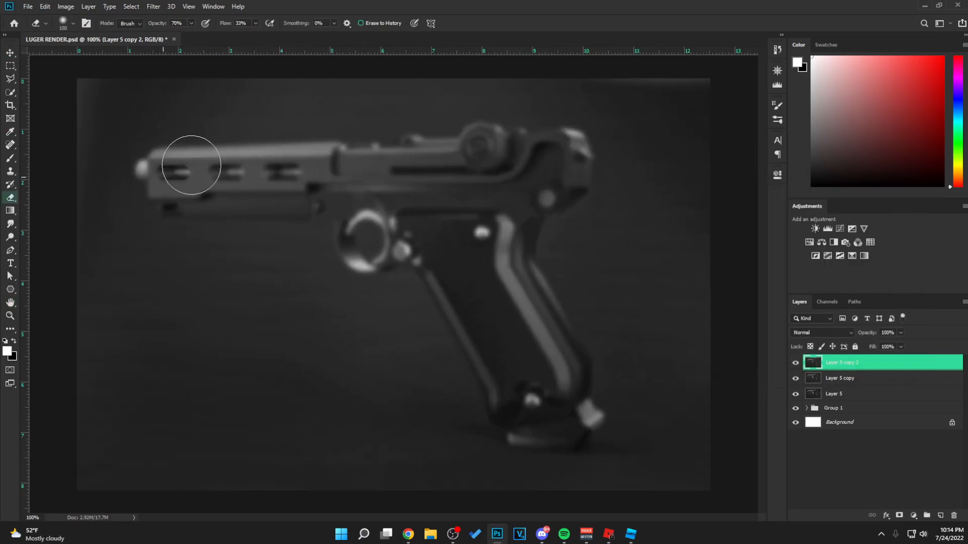